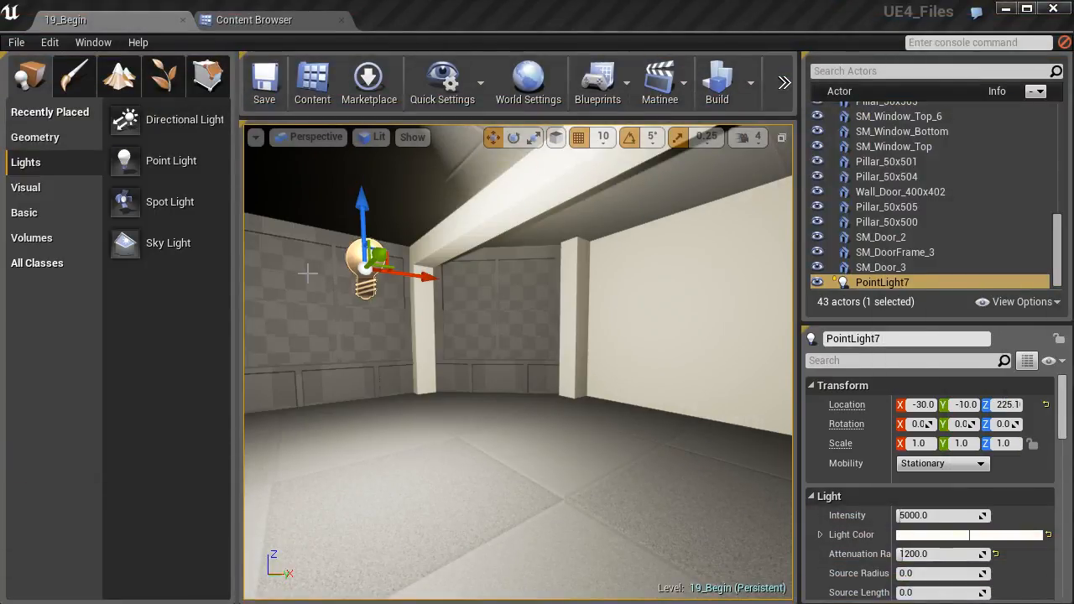
# - Create a new material named DT_Mat in the Materials folder of the Content Browser
pyautogui.click(253, 21)
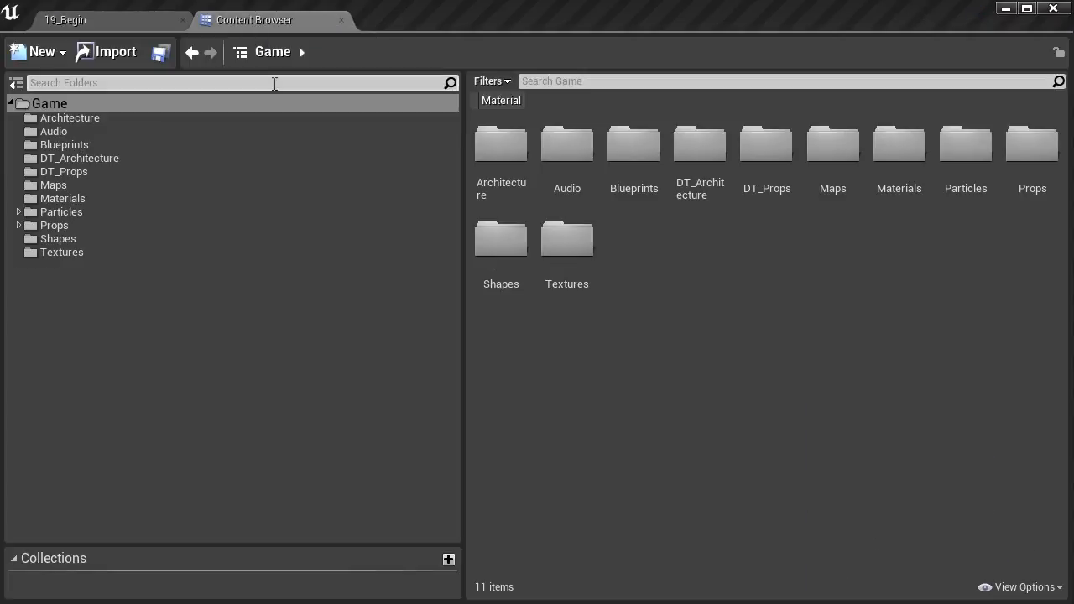
pyautogui.click(70, 199)
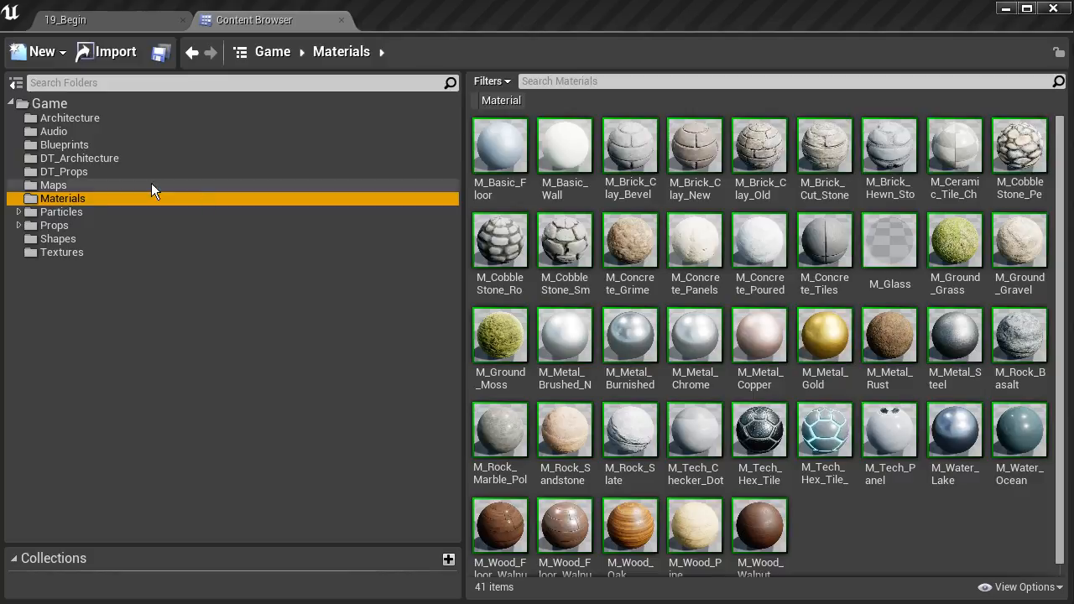
pyautogui.click(56, 53)
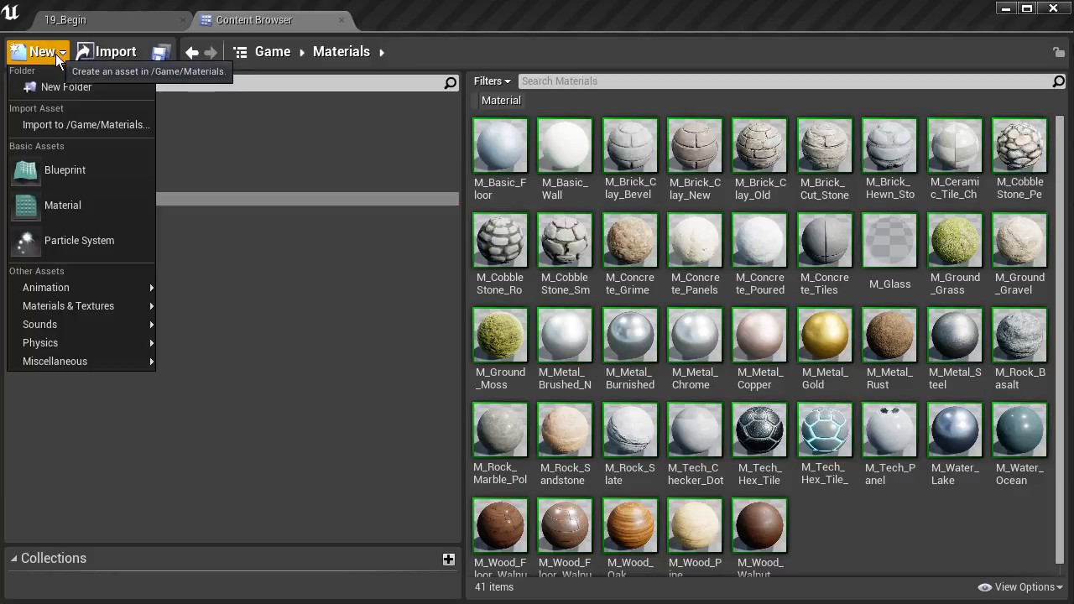
pyautogui.click(57, 207)
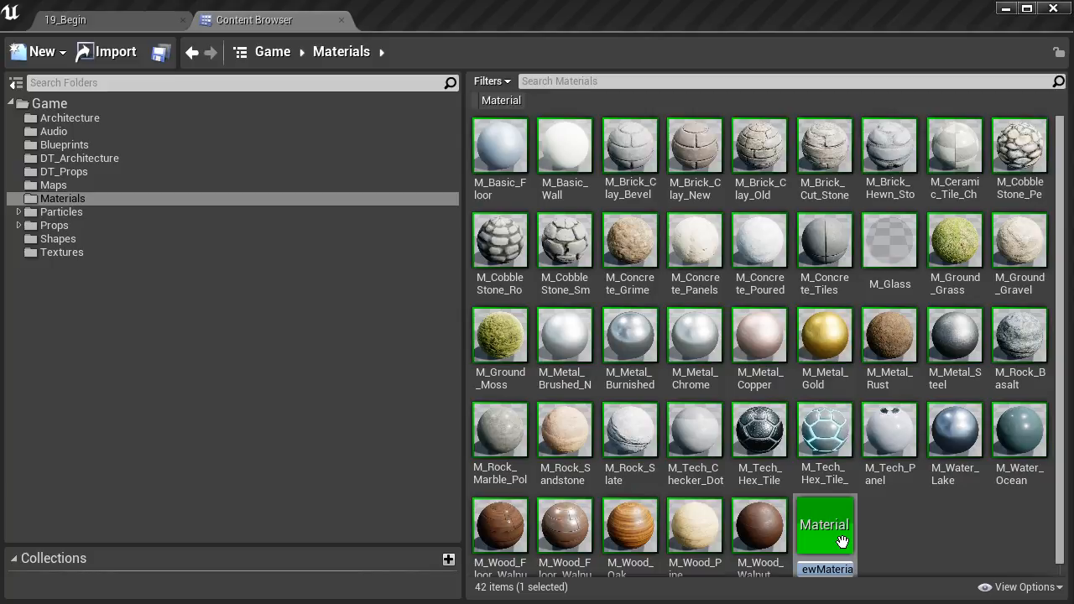
pyautogui.write('DT_Mat')
pyautogui.press('Return')
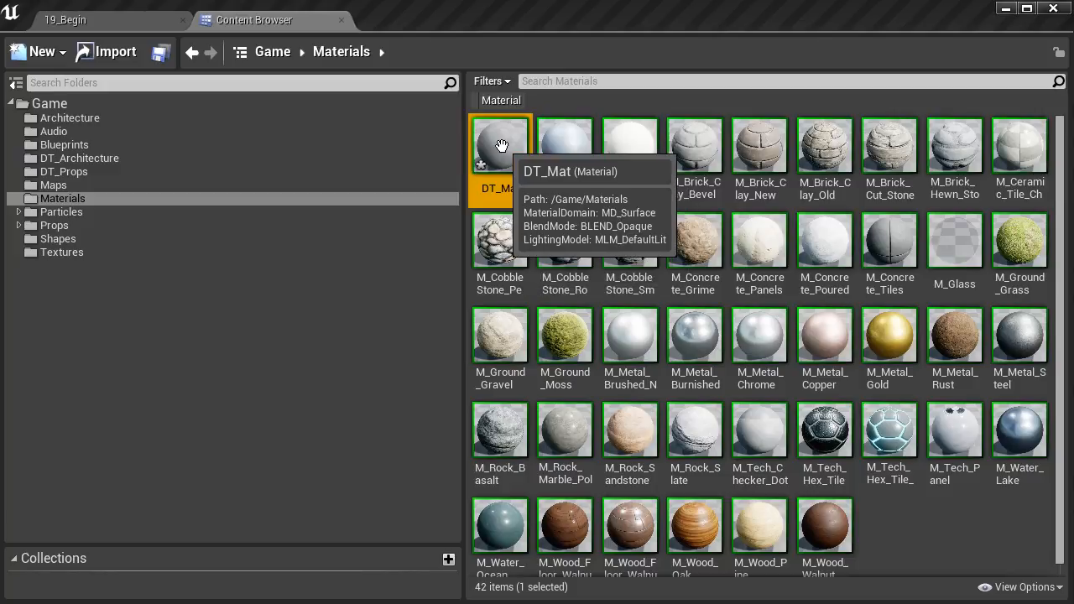
# - Look at the DT_Mat material and examine the node graph of M_Brick_Clay_New, closing both editors
pyautogui.doubleClick(513, 182)
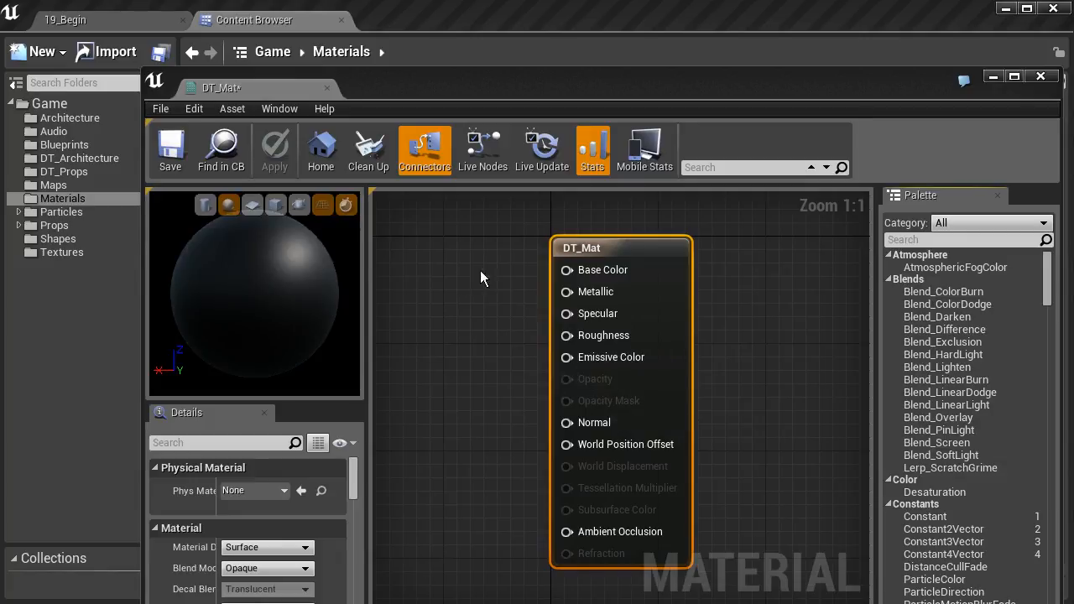
pyautogui.click(1041, 77)
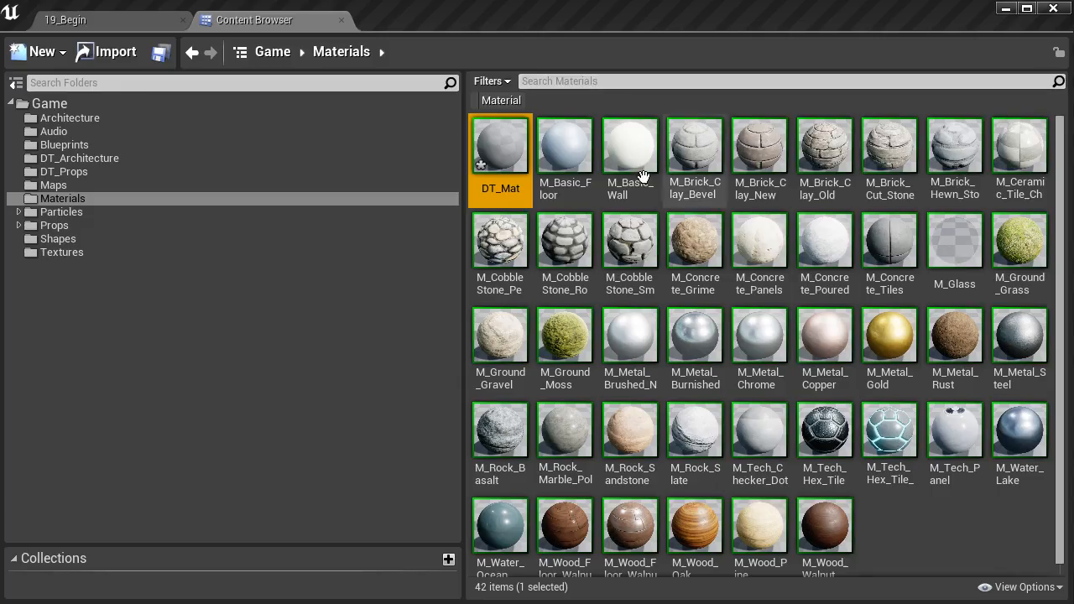
pyautogui.doubleClick(760, 151)
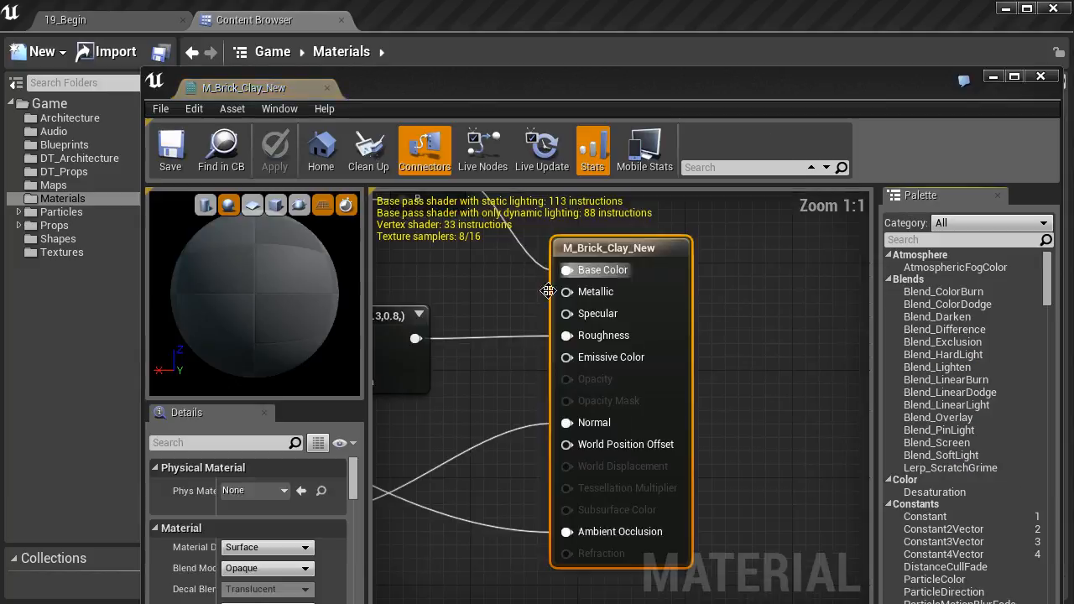
pyautogui.moveTo(475, 287); pyautogui.dragTo(672, 374, button='right')
pyautogui.scroll(-4, 671, 374)
pyautogui.moveTo(512, 300); pyautogui.dragTo(696, 391, button='right')
pyautogui.scroll(-3, 602, 391)
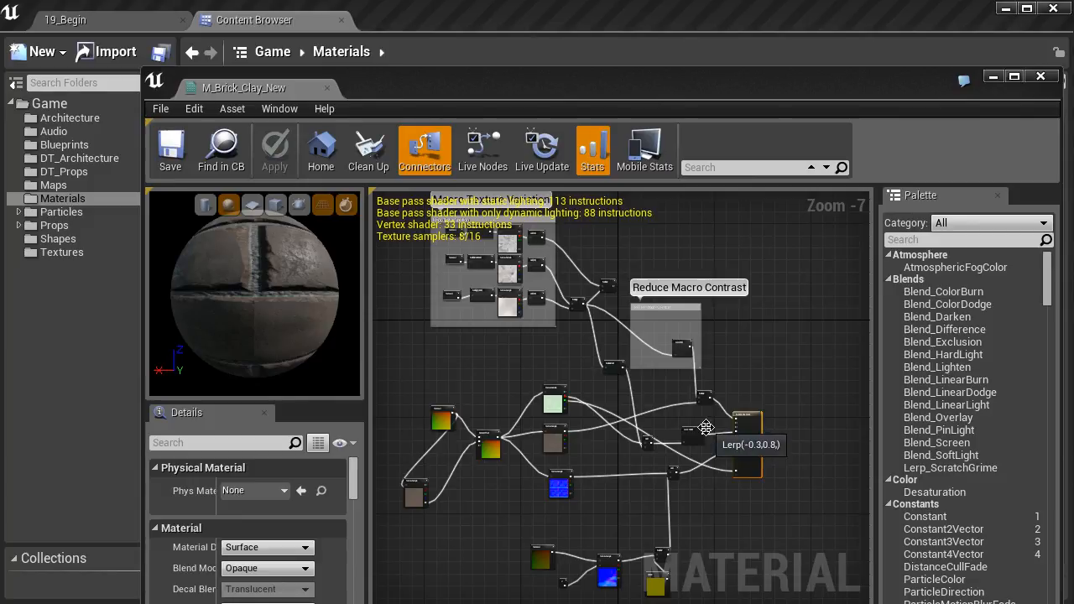
pyautogui.scroll(4, 706, 428)
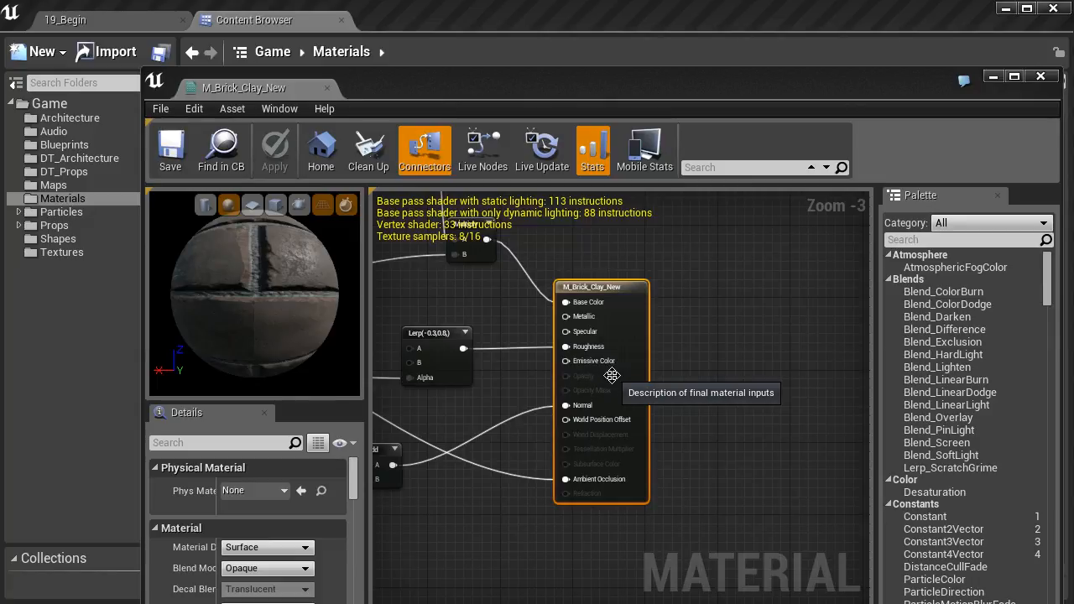
pyautogui.click(1040, 77)
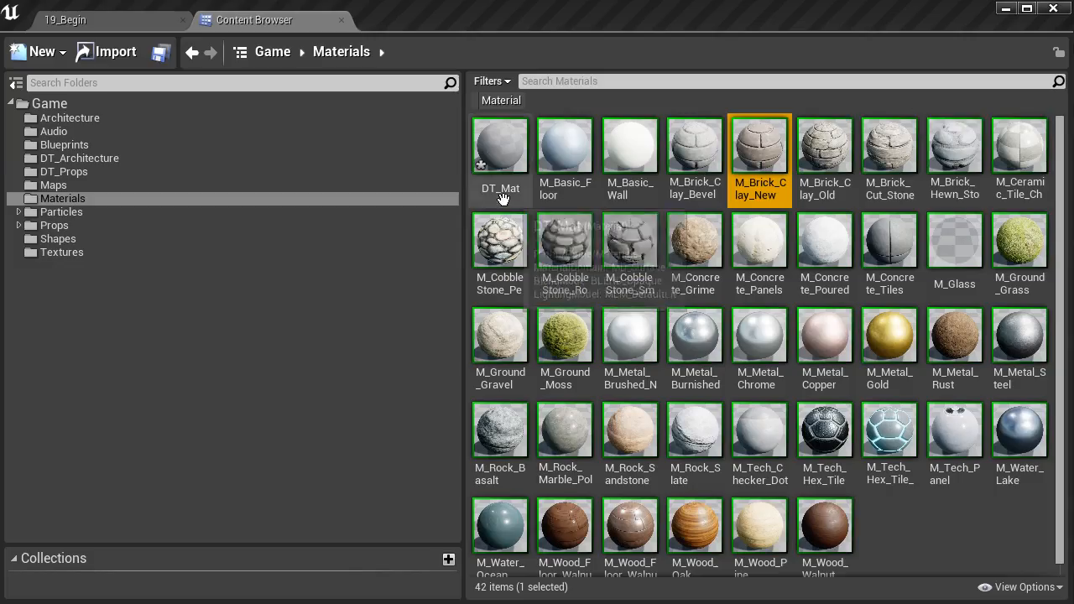
# - Open the DT_Mat material and dock its editor in the main window beside the Content Browser
pyautogui.doubleClick(501, 138)
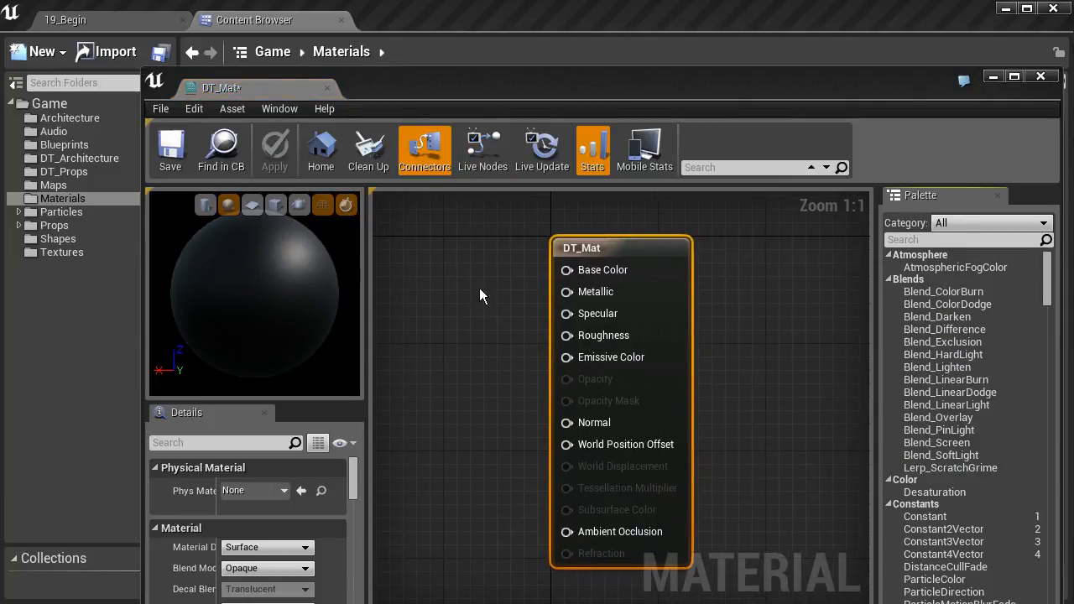
pyautogui.moveTo(258, 89); pyautogui.dragTo(391, 18)
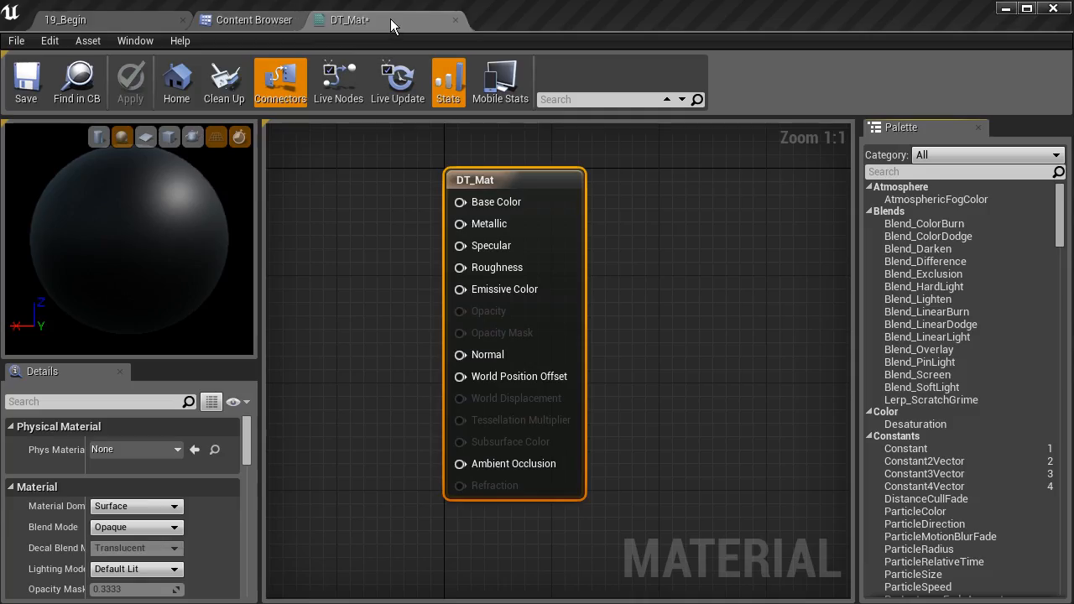
pyautogui.click(339, 103)
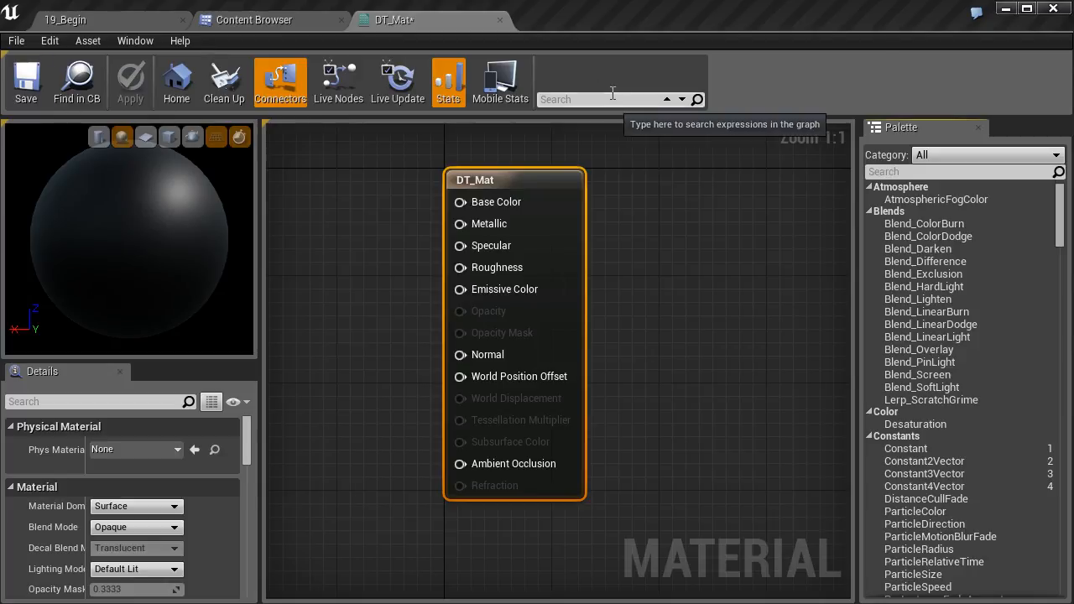
pyautogui.click(405, 84)
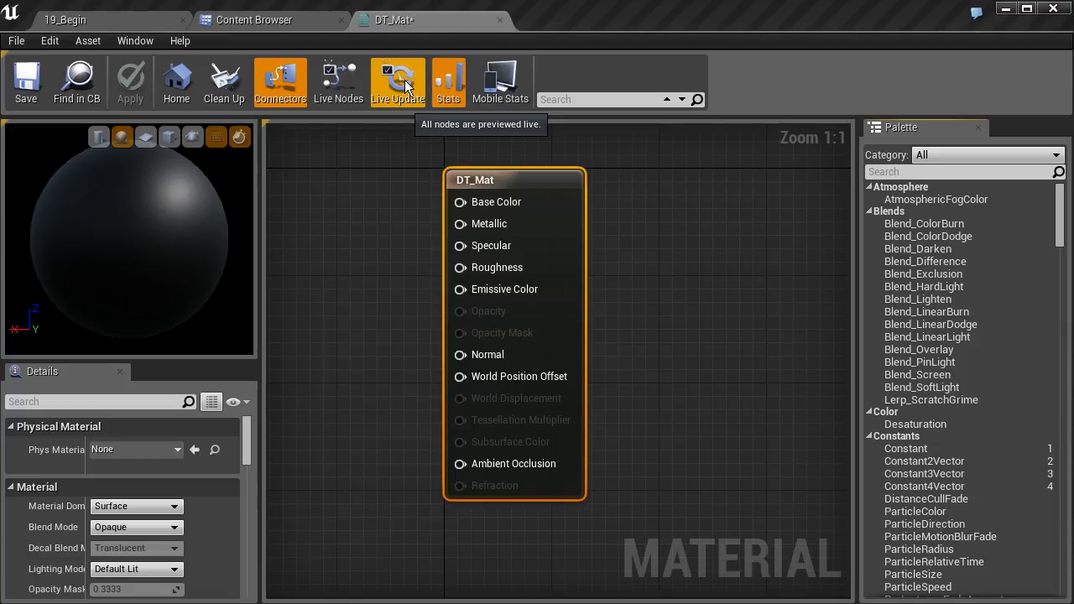
pyautogui.click(405, 84)
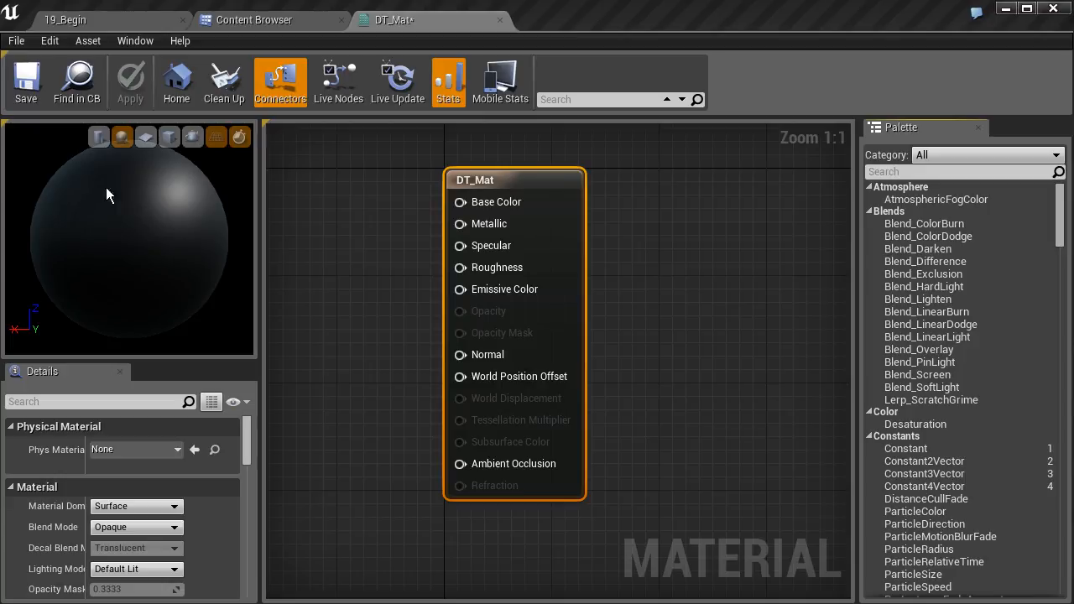
# - Try the cylinder, plane and cube shapes in the material preview
pyautogui.click(98, 137)
pyautogui.click(148, 139)
pyautogui.click(166, 140)
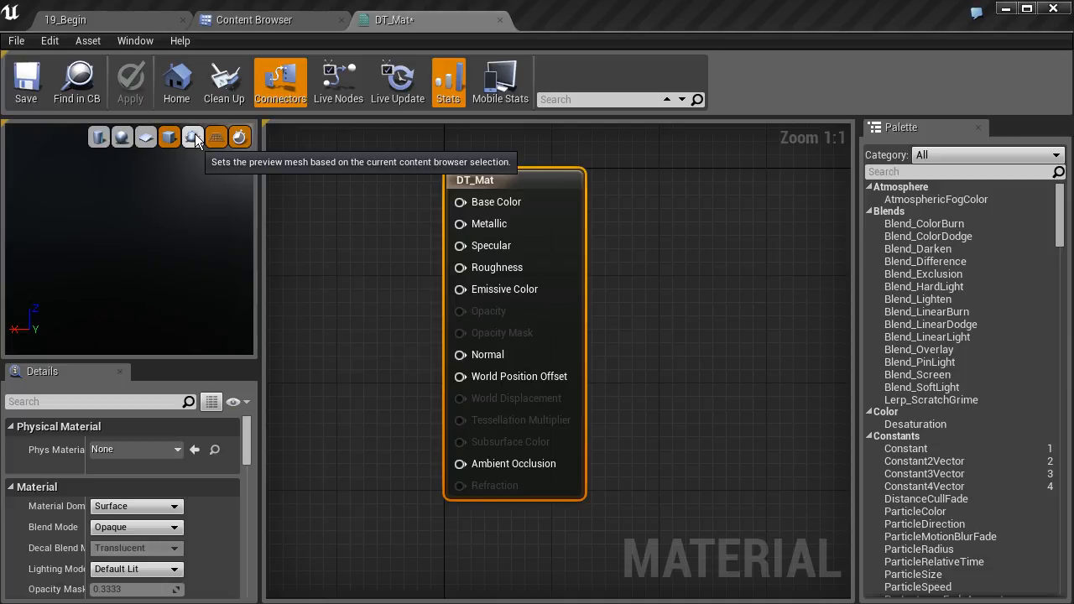
# - Use the SM_MatPreviewMesh_02 mesh from the Props folder as DT_Mat's preview mesh and frame it in the preview
pyautogui.click(258, 19)
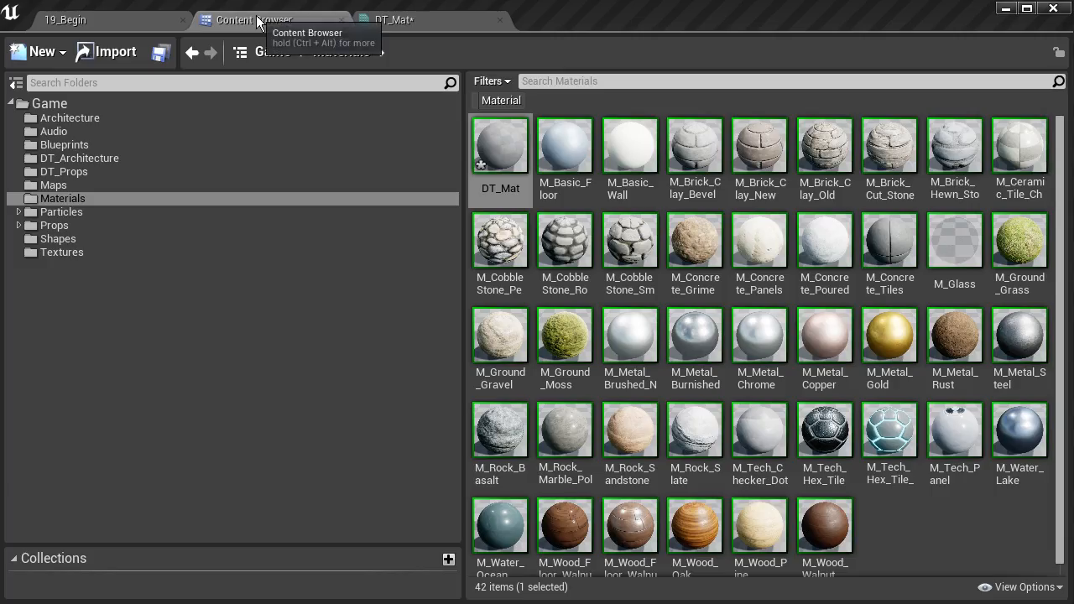
pyautogui.click(52, 225)
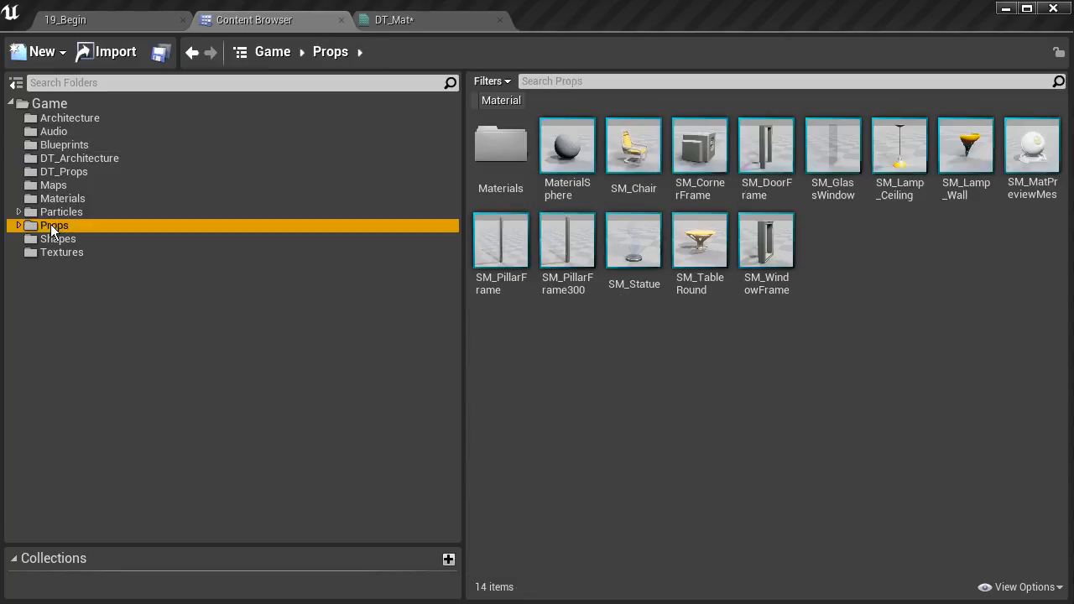
pyautogui.click(1025, 162)
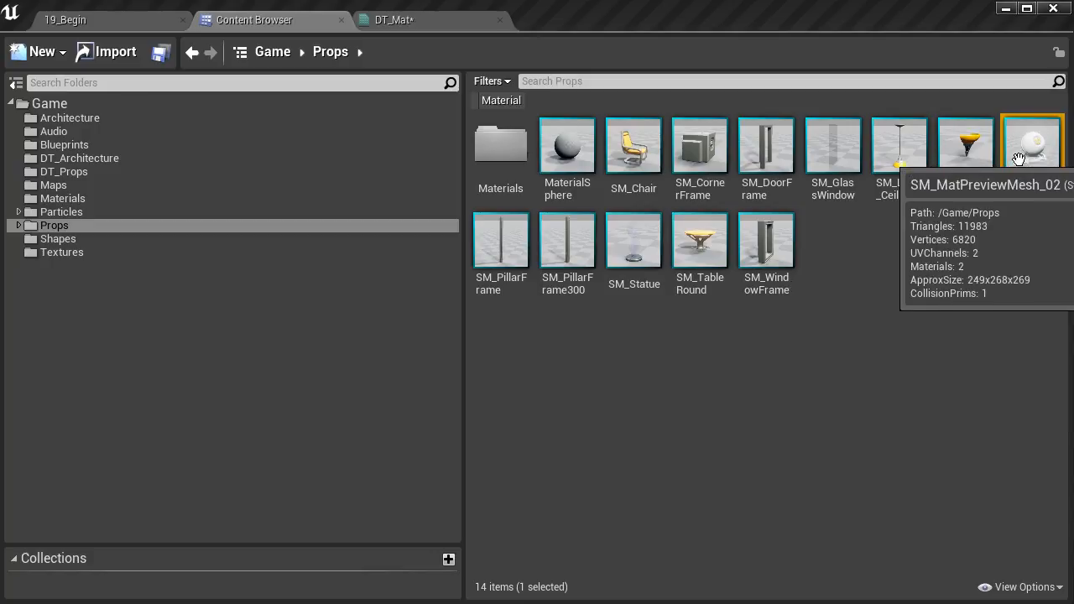
pyautogui.click(405, 19)
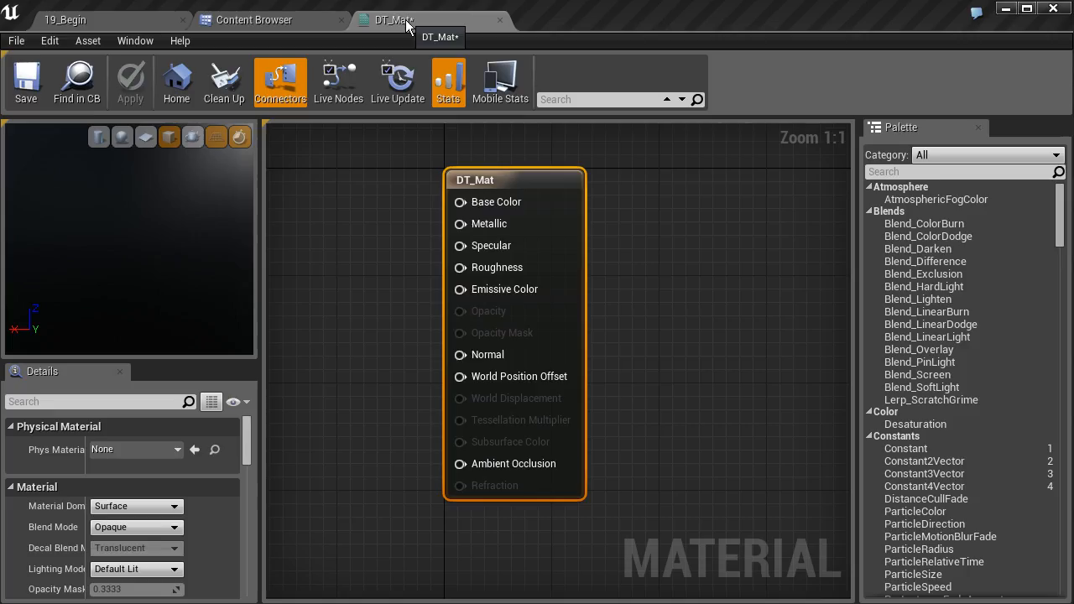
pyautogui.click(191, 140)
pyautogui.moveTo(152, 202)
pyautogui.mouseDown()
pyautogui.moveTo(193, 193)
pyautogui.moveTo(109, 199)
pyautogui.moveTo(126, 210)
pyautogui.moveTo(112, 216)
pyautogui.moveTo(137, 200)
pyautogui.mouseUp()
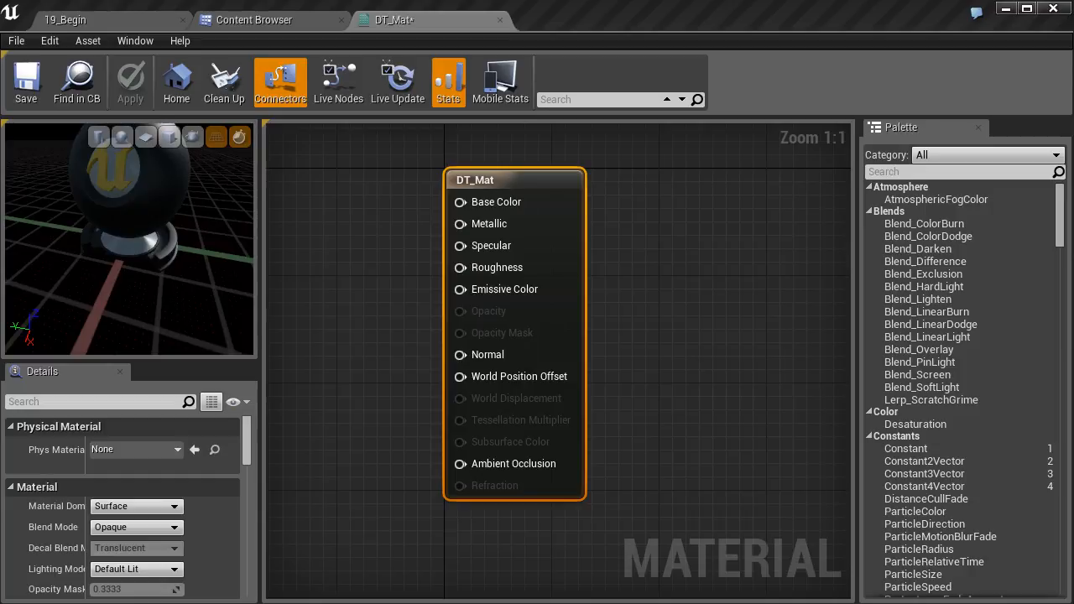
pyautogui.scroll(-3, 137, 200)
pyautogui.moveTo(137, 199)
pyautogui.mouseDown(button='right')
pyautogui.moveTo(136, 214)
pyautogui.moveTo(136, 197)
pyautogui.mouseUp(button='right')
pyautogui.moveTo(137, 199); pyautogui.dragTo(160, 223, button='middle')
pyautogui.moveTo(172, 222)
pyautogui.mouseDown()
pyautogui.moveTo(114, 228)
pyautogui.moveTo(155, 220)
pyautogui.moveTo(105, 217)
pyautogui.moveTo(138, 221)
pyautogui.moveTo(121, 225)
pyautogui.moveTo(168, 216)
pyautogui.moveTo(117, 225)
pyautogui.moveTo(162, 238)
pyautogui.mouseUp()
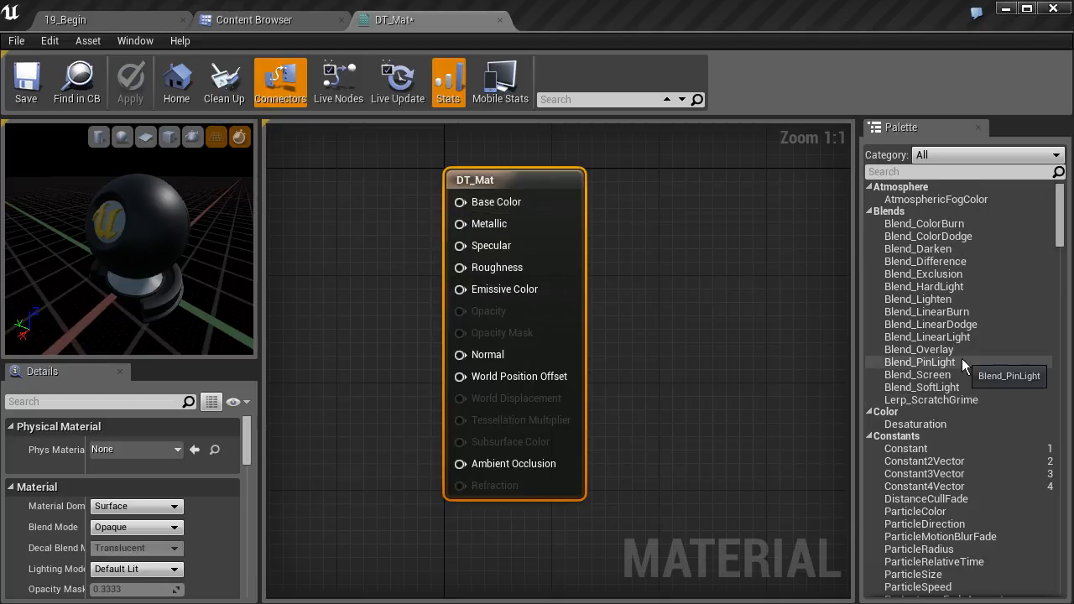
# - Search the material node palette for "texture" and "texture samp", and clear the search
pyautogui.moveTo(1060, 214)
pyautogui.mouseDown()
pyautogui.moveTo(1058, 408)
pyautogui.moveTo(1030, 485)
pyautogui.moveTo(1049, 529)
pyautogui.moveTo(1045, 582)
pyautogui.moveTo(1059, 465)
pyautogui.moveTo(1062, 209)
pyautogui.mouseUp()
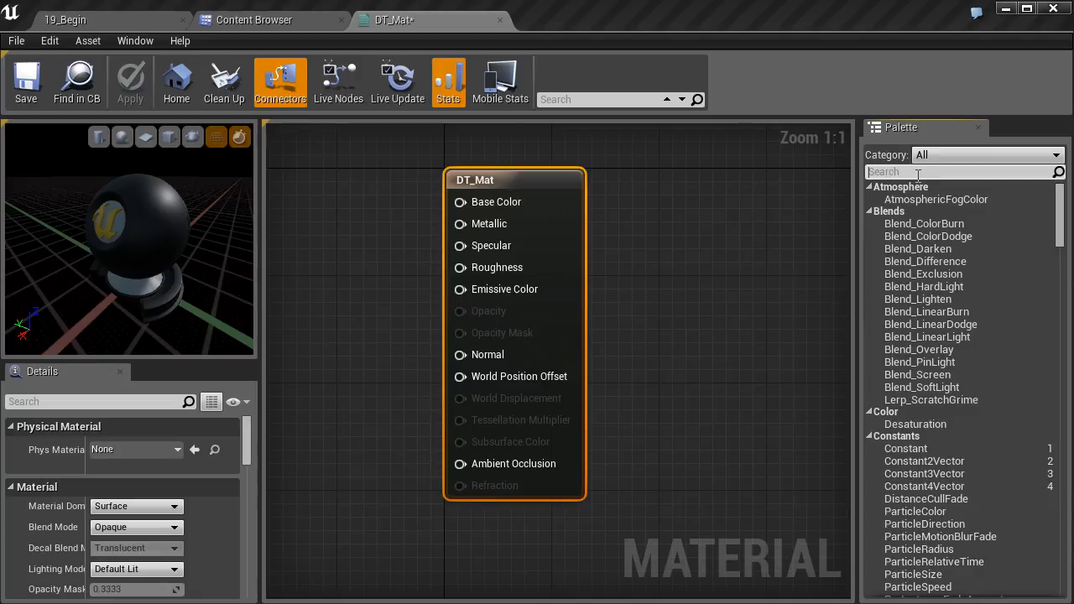
pyautogui.click(918, 172)
pyautogui.write('texture')
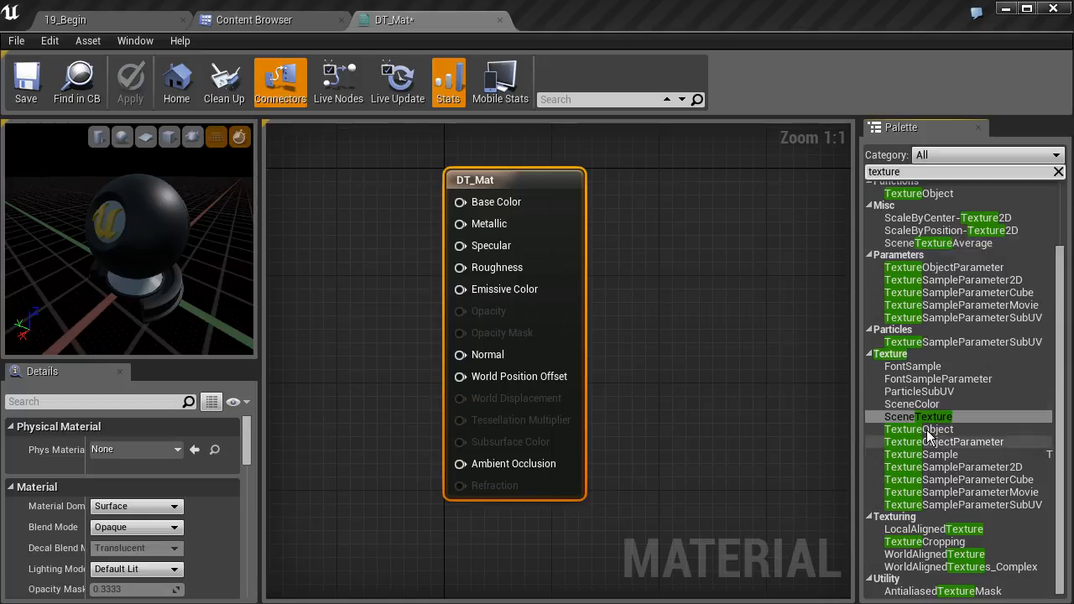
pyautogui.moveTo(1058, 393)
pyautogui.mouseDown()
pyautogui.moveTo(1056, 318)
pyautogui.moveTo(1062, 397)
pyautogui.mouseUp()
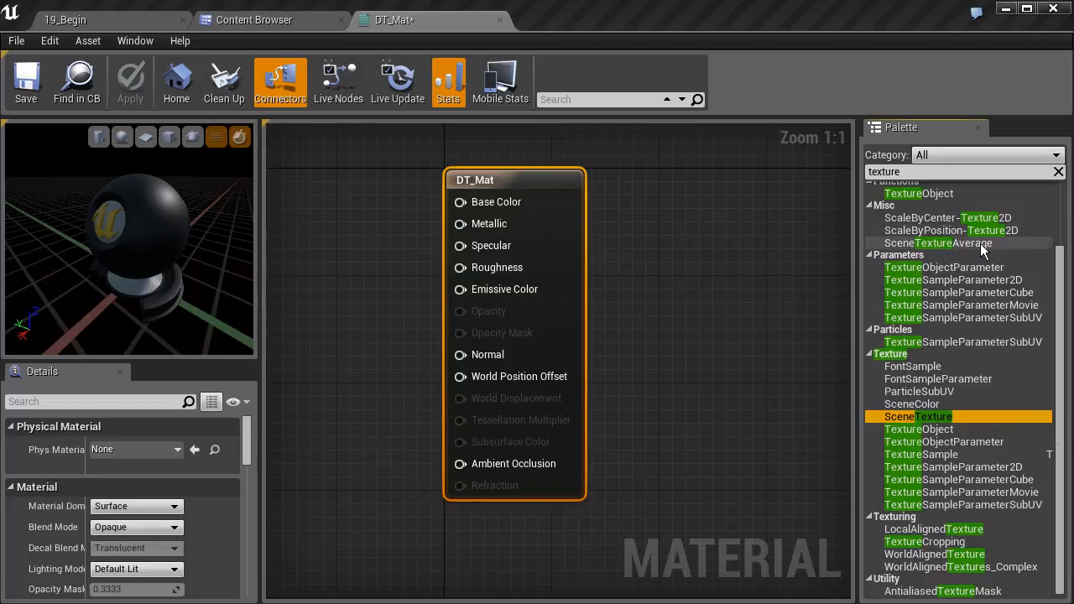
pyautogui.click(914, 172)
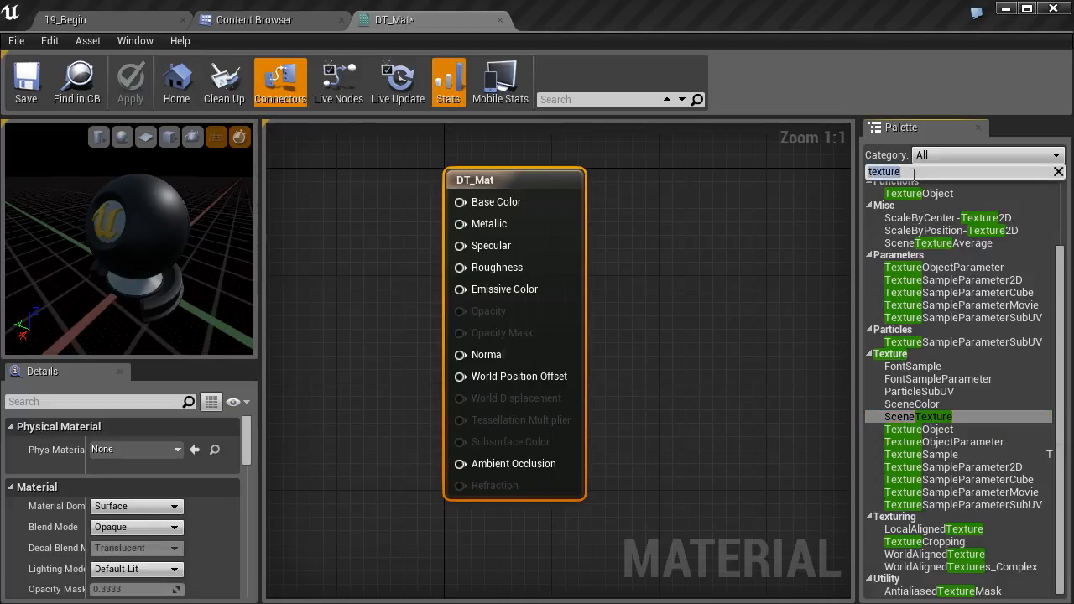
pyautogui.write('textue')
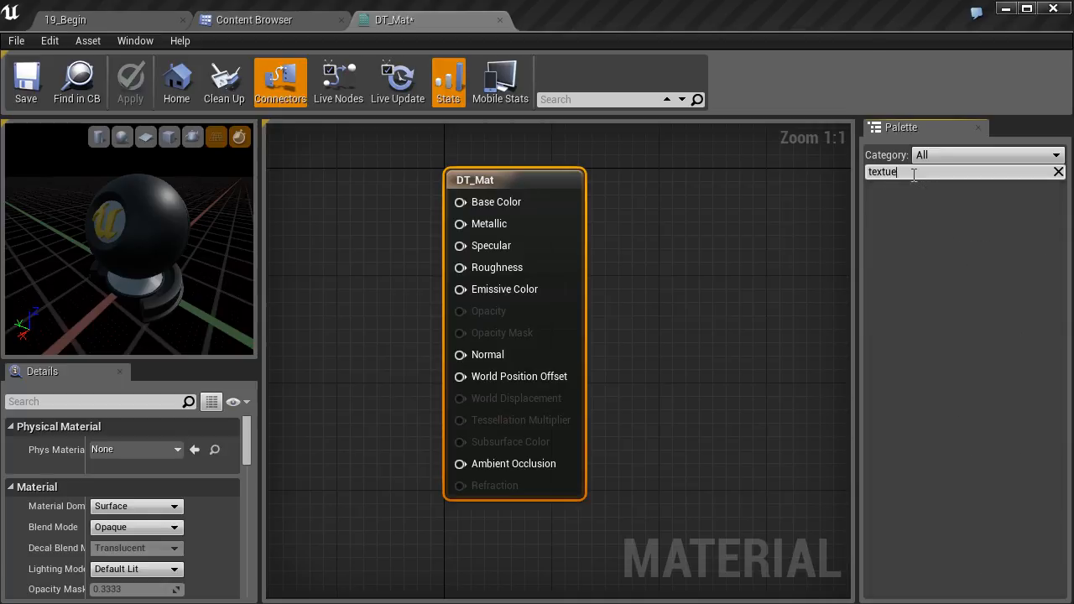
pyautogui.press('BackSpace')
pyautogui.write('re samp')
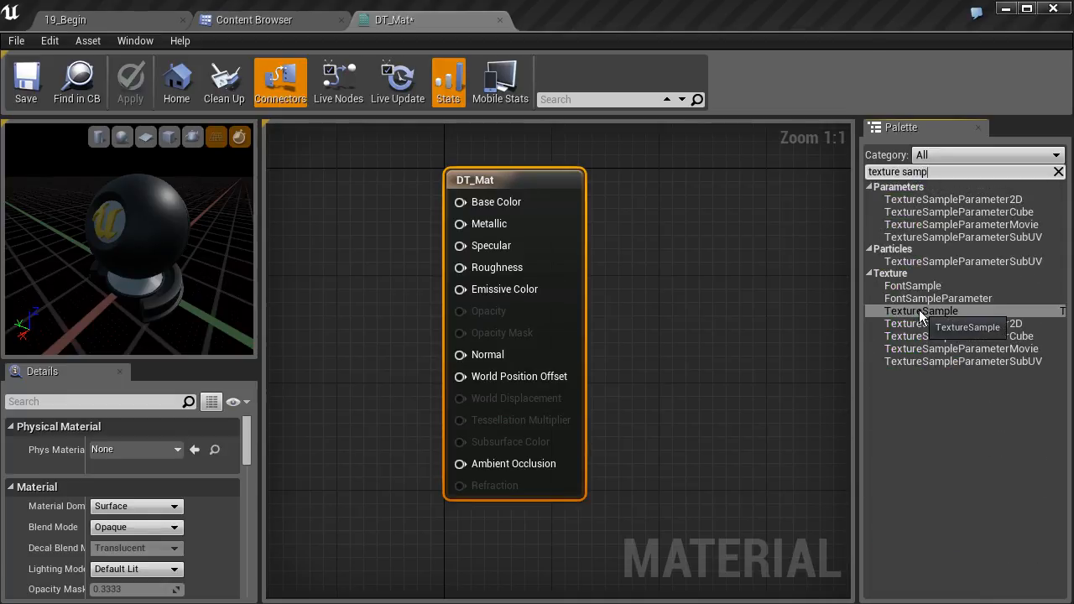
pyautogui.moveTo(945, 175); pyautogui.dragTo(869, 173)
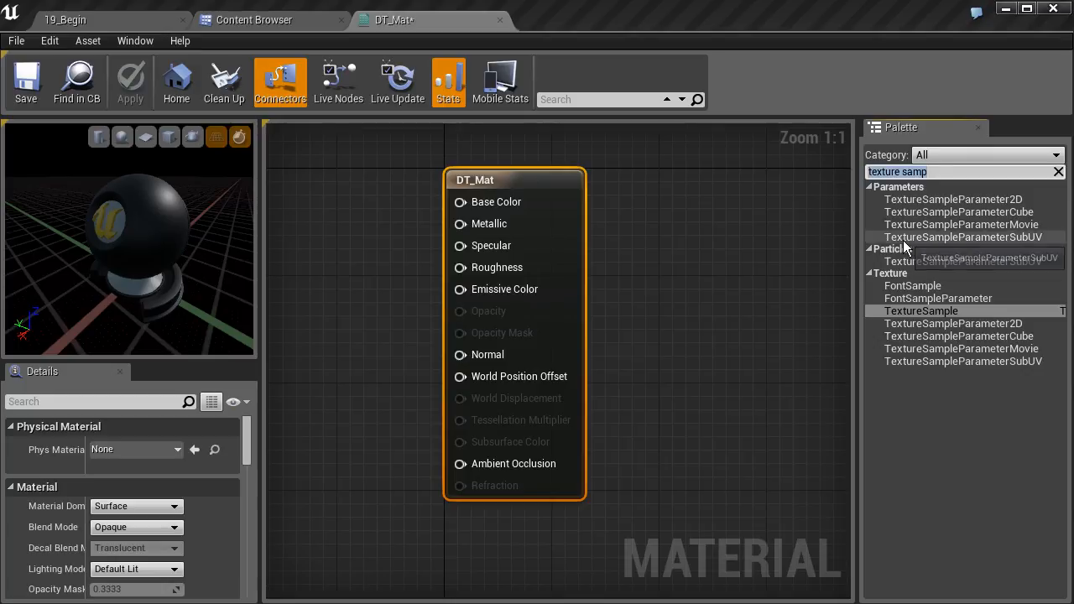
pyautogui.press('BackSpace')
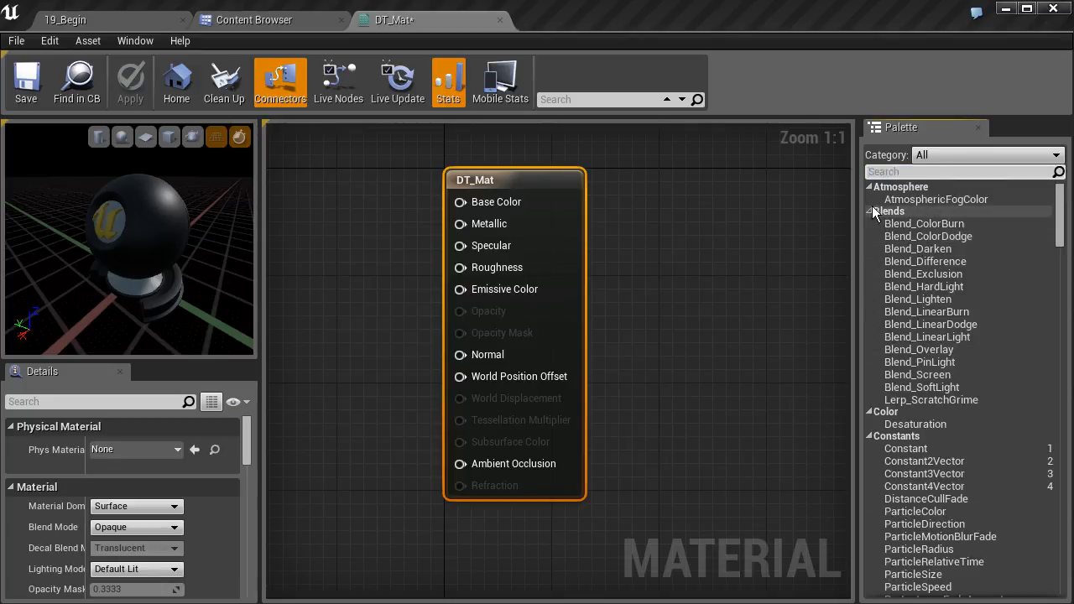
# - Filter the node palette by Expressions and by Functions, and set the category back to All
pyautogui.click(926, 157)
pyautogui.click(937, 184)
pyautogui.click(944, 156)
pyautogui.click(944, 195)
pyautogui.click(962, 158)
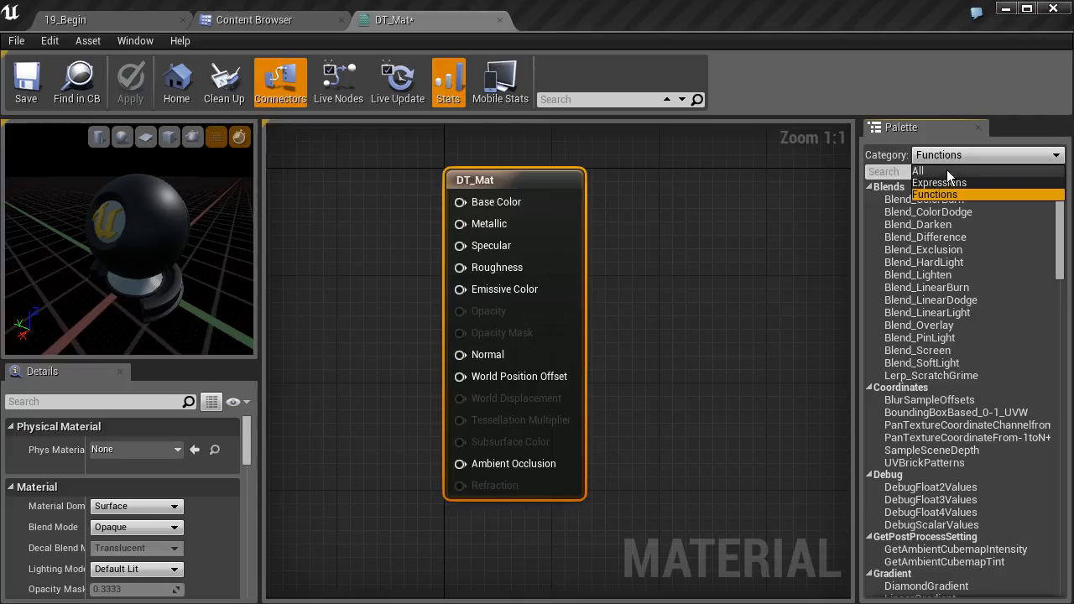
pyautogui.click(931, 171)
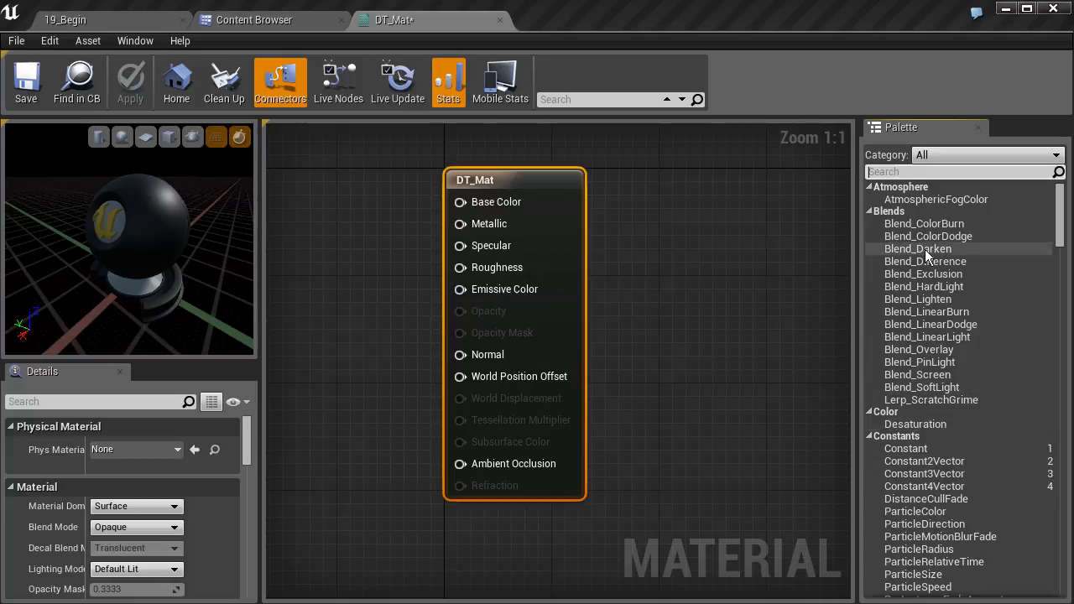
# - Add a Texture Sample node from the Texture category of the node list and place it beside the DT_Mat node
pyautogui.moveTo(619, 288); pyautogui.dragTo(705, 341, button='right')
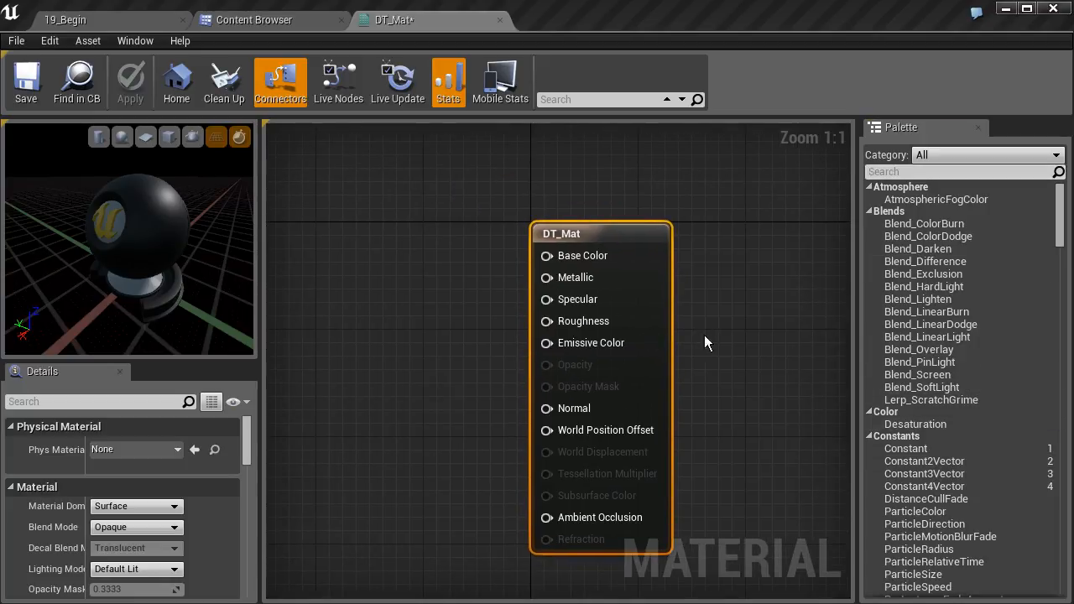
pyautogui.rightClick(436, 247)
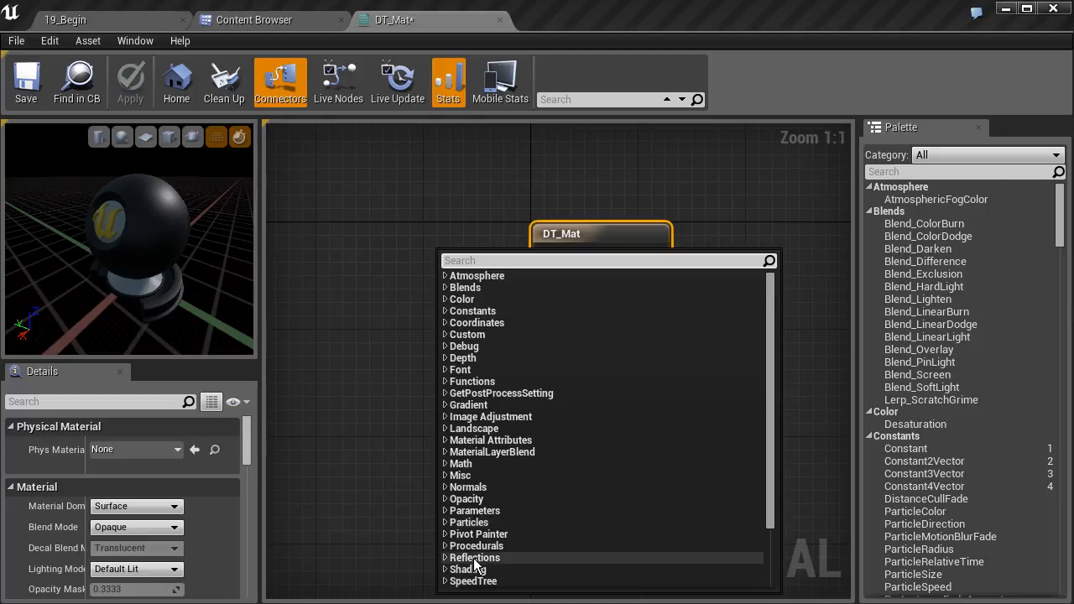
pyautogui.scroll(-3, 463, 574)
pyautogui.click(444, 513)
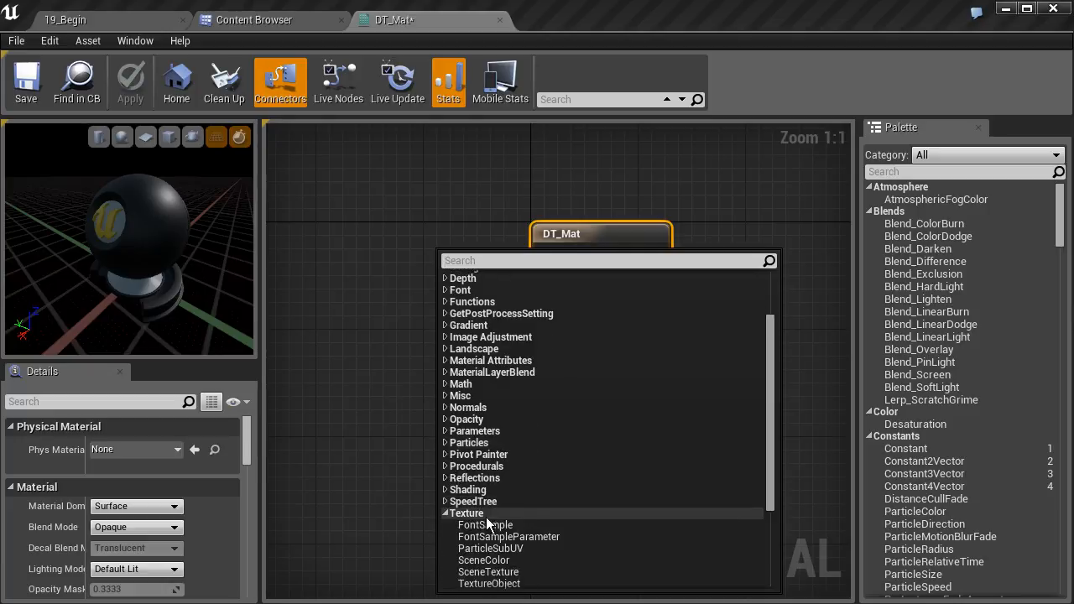
pyautogui.scroll(-3, 499, 563)
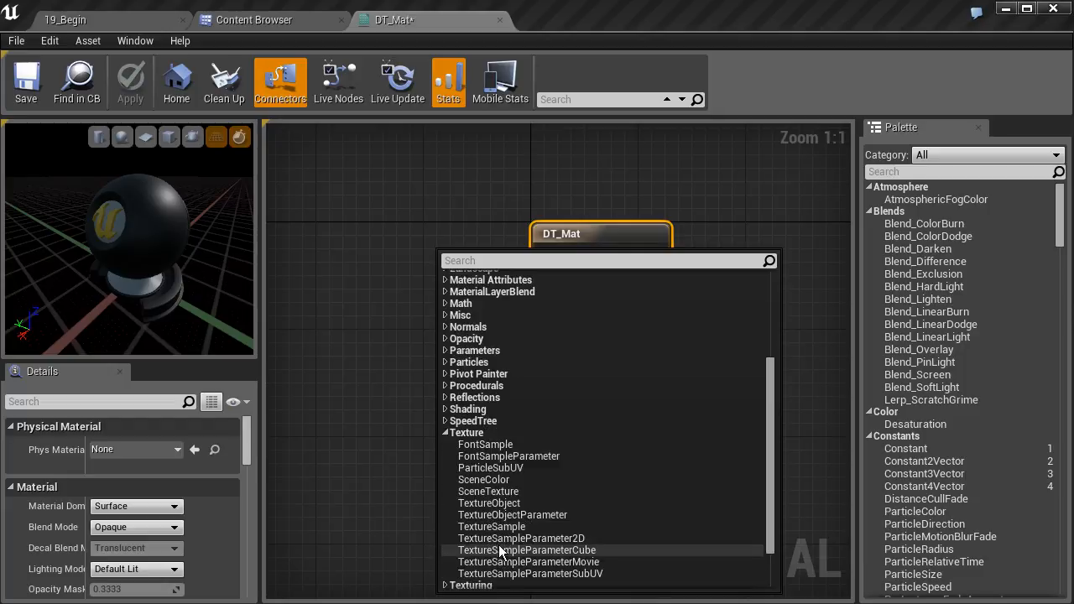
pyautogui.scroll(-3, 499, 563)
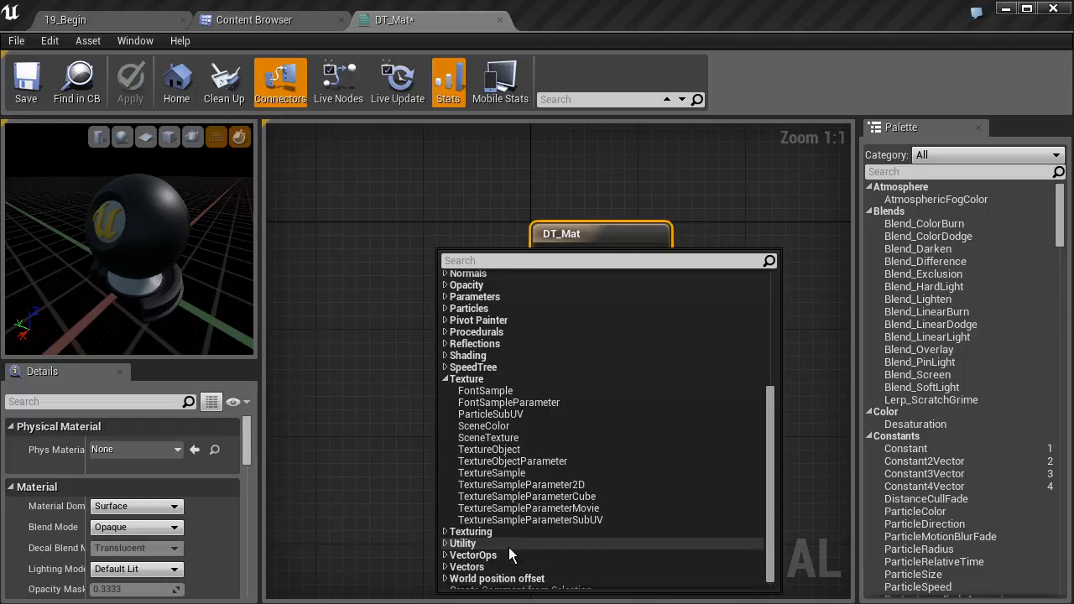
pyautogui.click(498, 473)
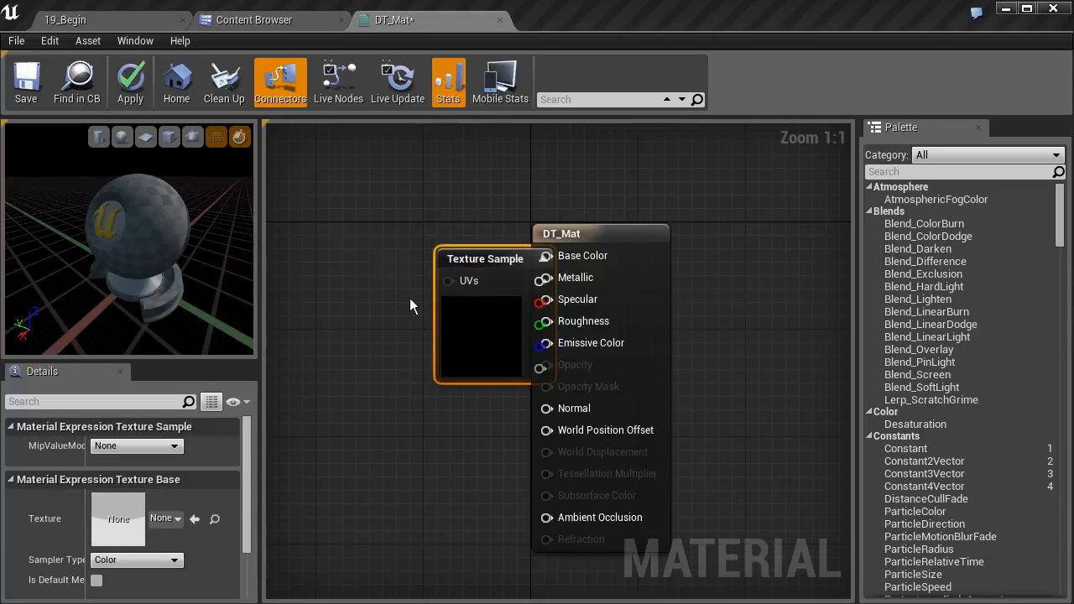
pyautogui.moveTo(430, 267); pyautogui.dragTo(338, 229)
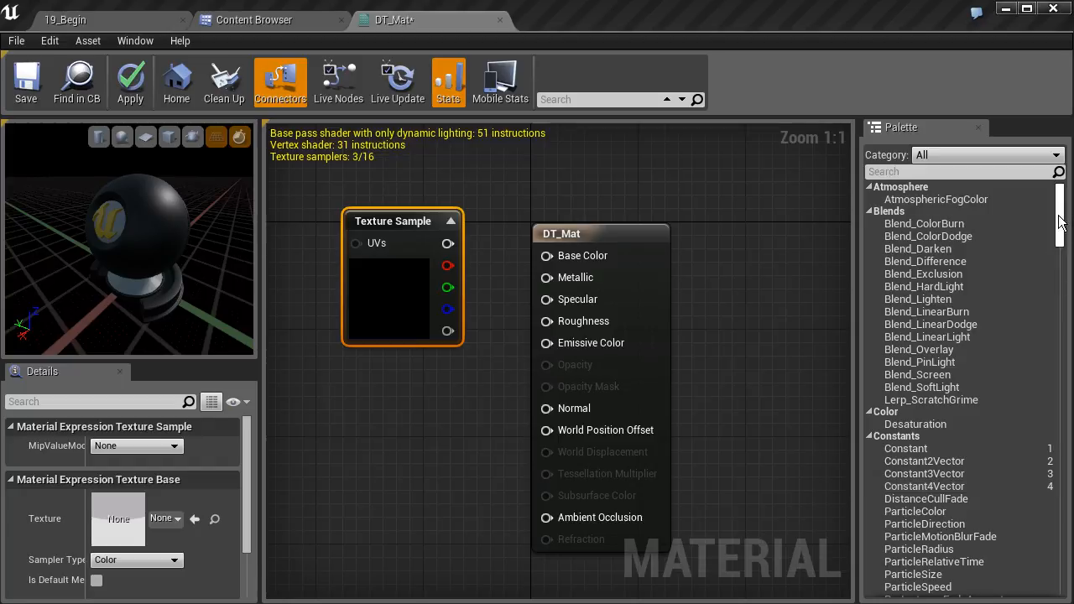
# - Check the node palette for shortcut keys and replace the Texture Sample node with a new one beside DT_Mat
pyautogui.moveTo(1059, 220); pyautogui.dragTo(1067, 265)
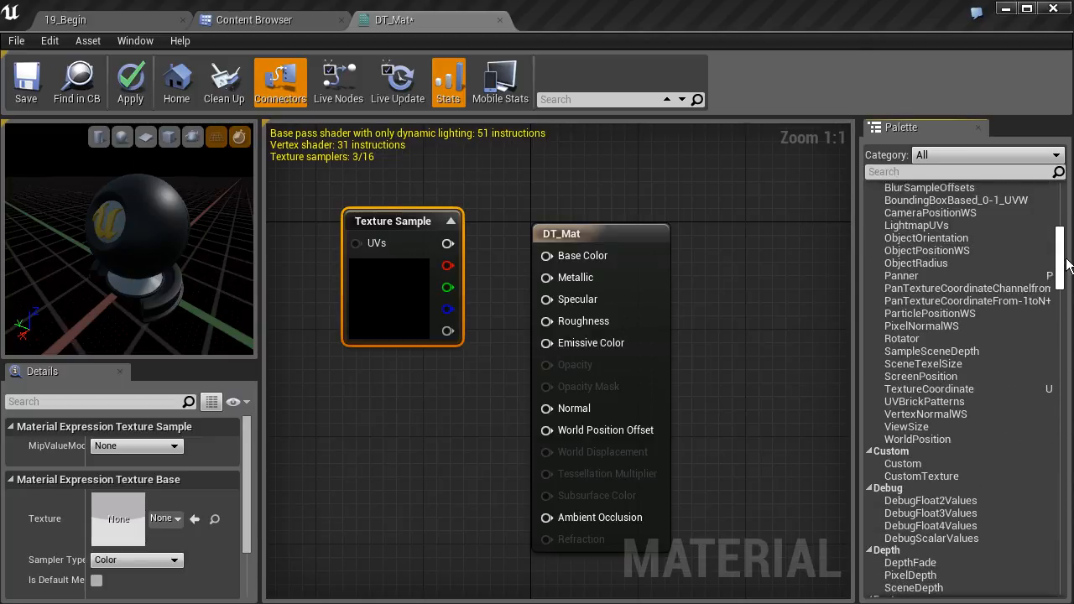
pyautogui.moveTo(1067, 265); pyautogui.dragTo(1058, 367)
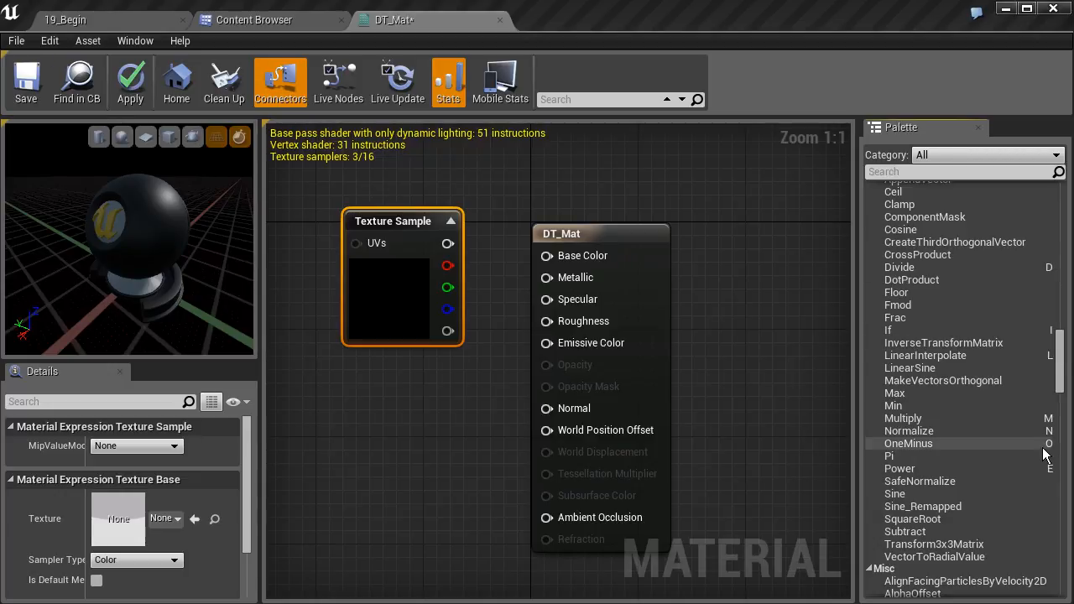
pyautogui.moveTo(1063, 369); pyautogui.dragTo(1065, 380)
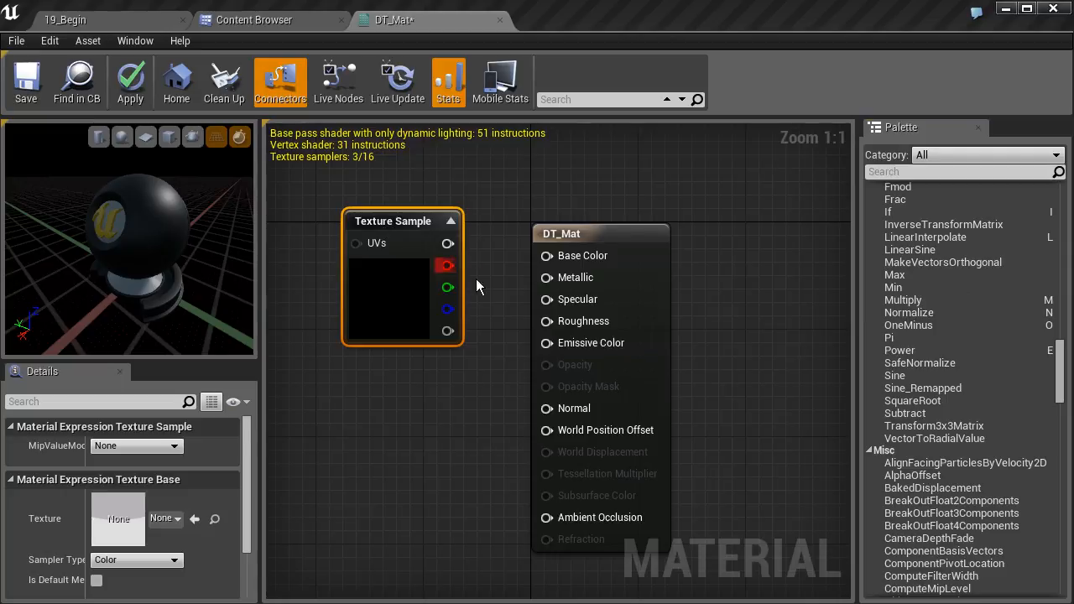
pyautogui.press('Delete')
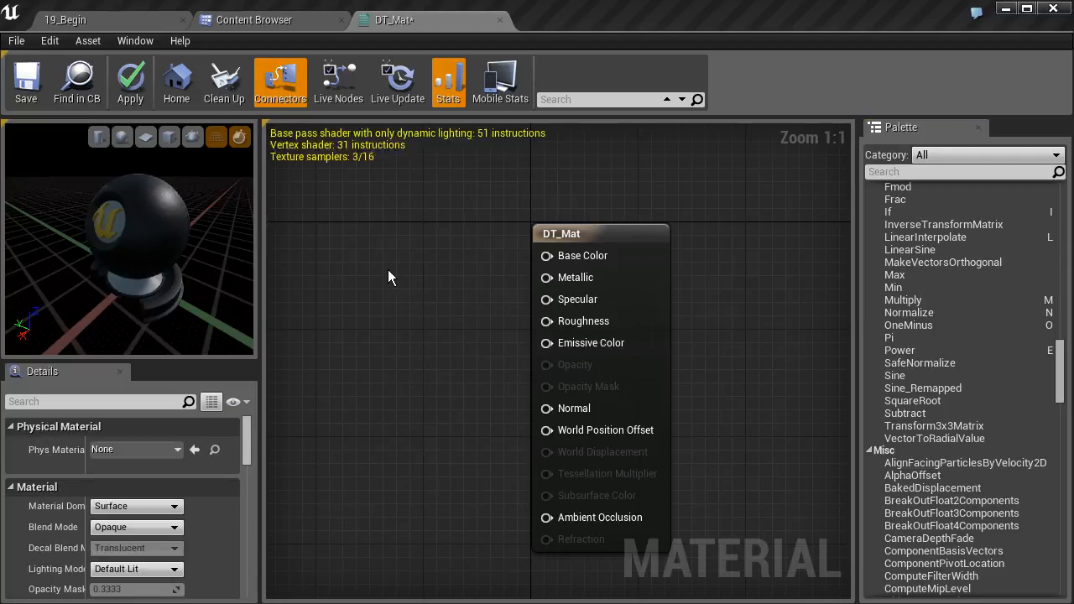
pyautogui.click(330, 232)
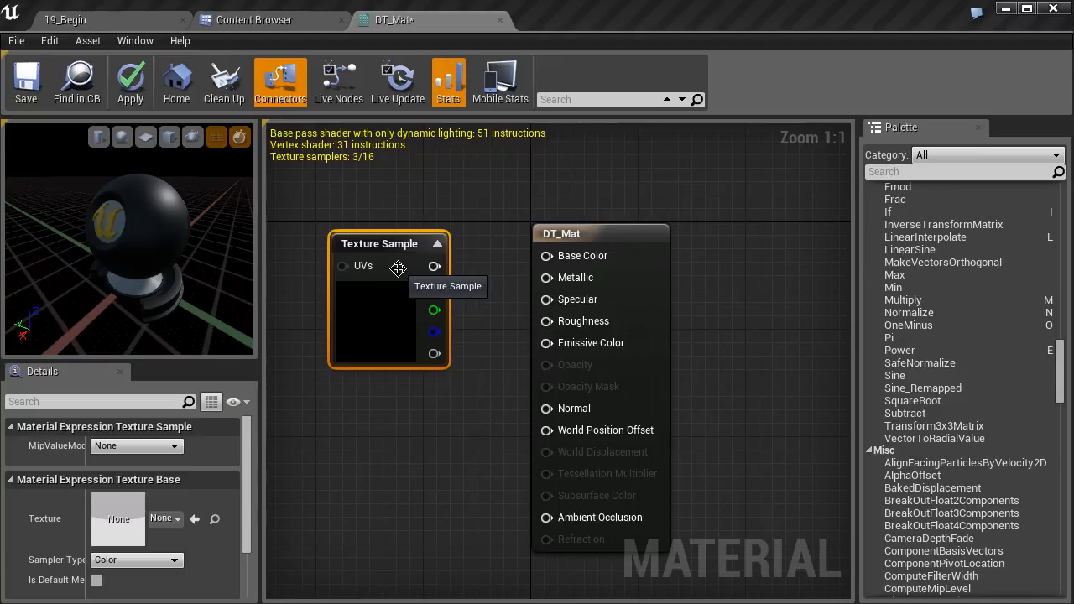
# - Select the T_Brick_Clay_New_D texture in the Textures folder and add a Texture Sample node using it below the empty one in DT_Mat
pyautogui.click(260, 25)
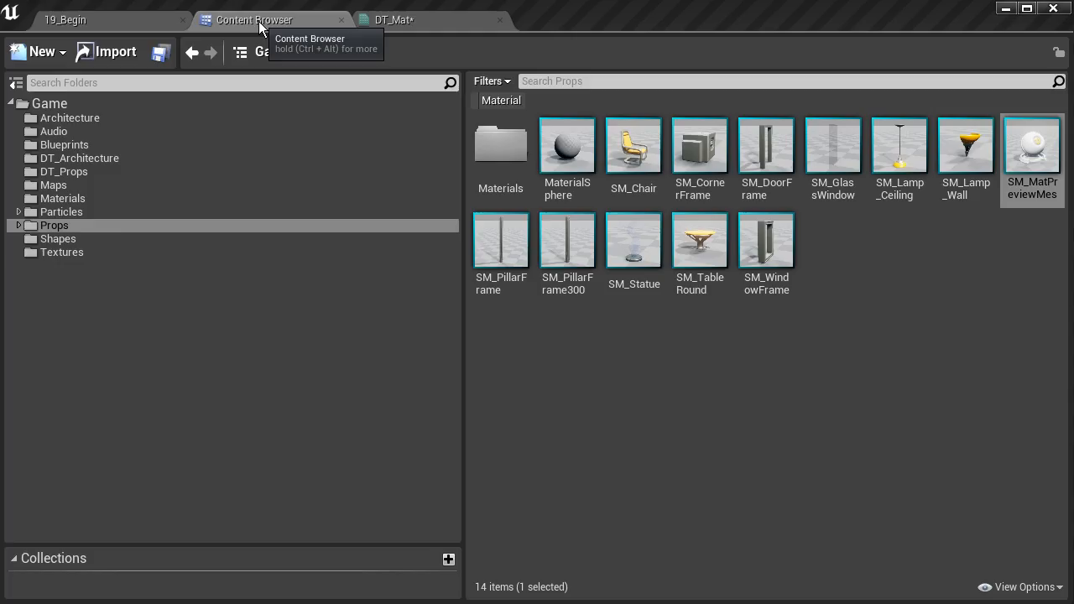
pyautogui.click(59, 252)
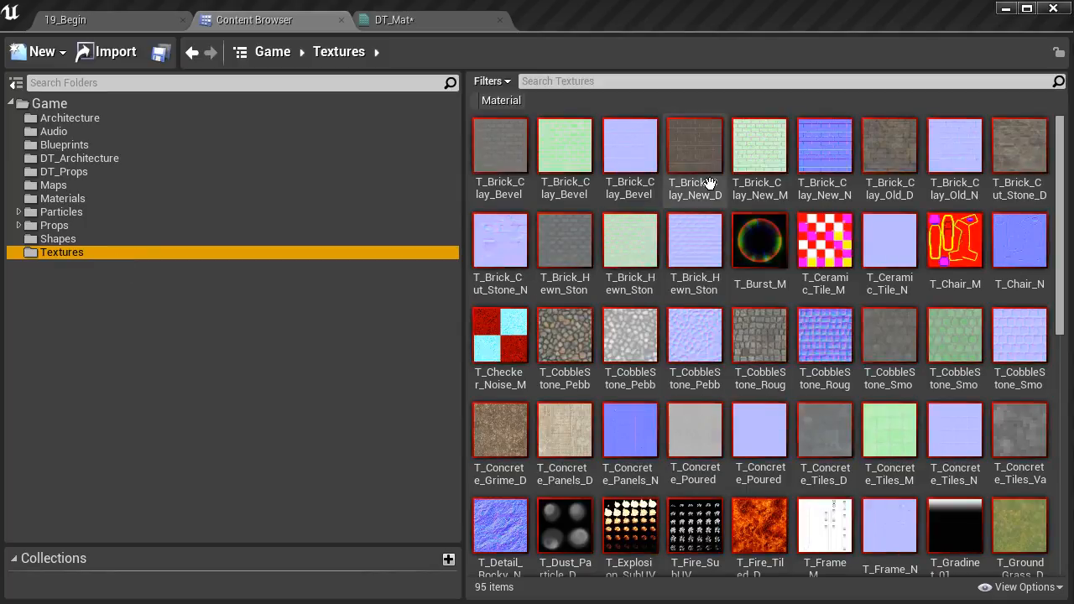
pyautogui.click(710, 180)
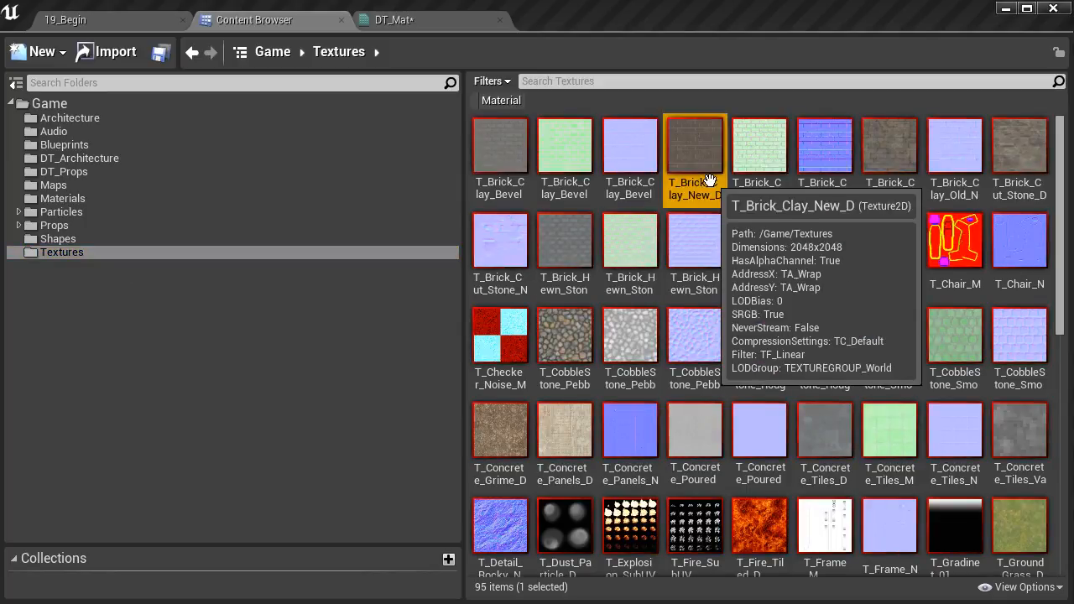
pyautogui.click(417, 18)
pyautogui.moveTo(350, 464); pyautogui.dragTo(441, 412, button='right')
pyautogui.click(422, 392)
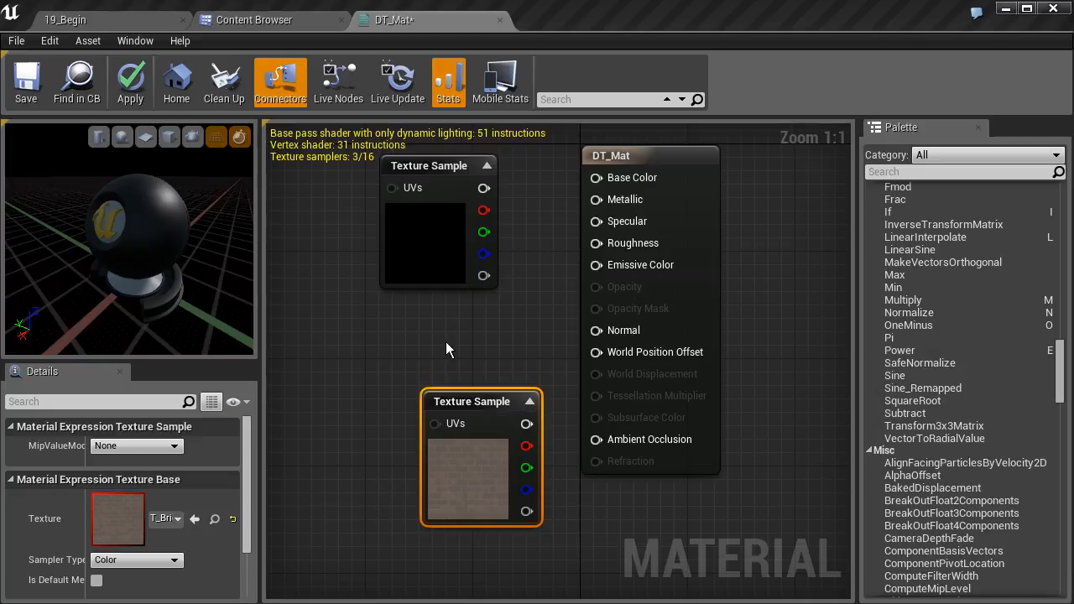
# - Delete both Texture Sample nodes from DT_Mat's graph
pyautogui.press('Delete')
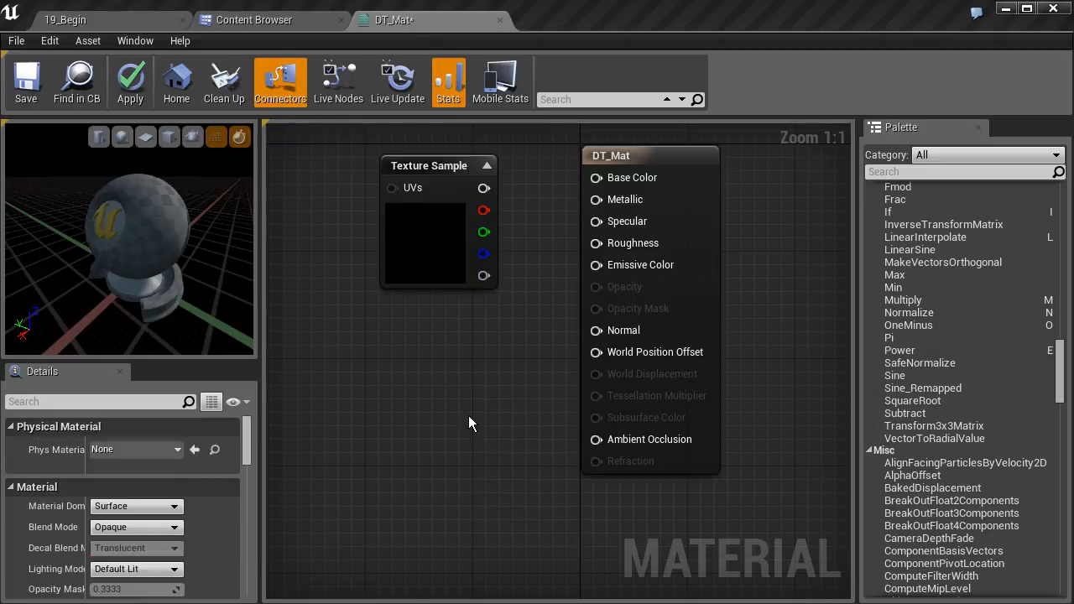
pyautogui.click(438, 193)
pyautogui.press('Delete')
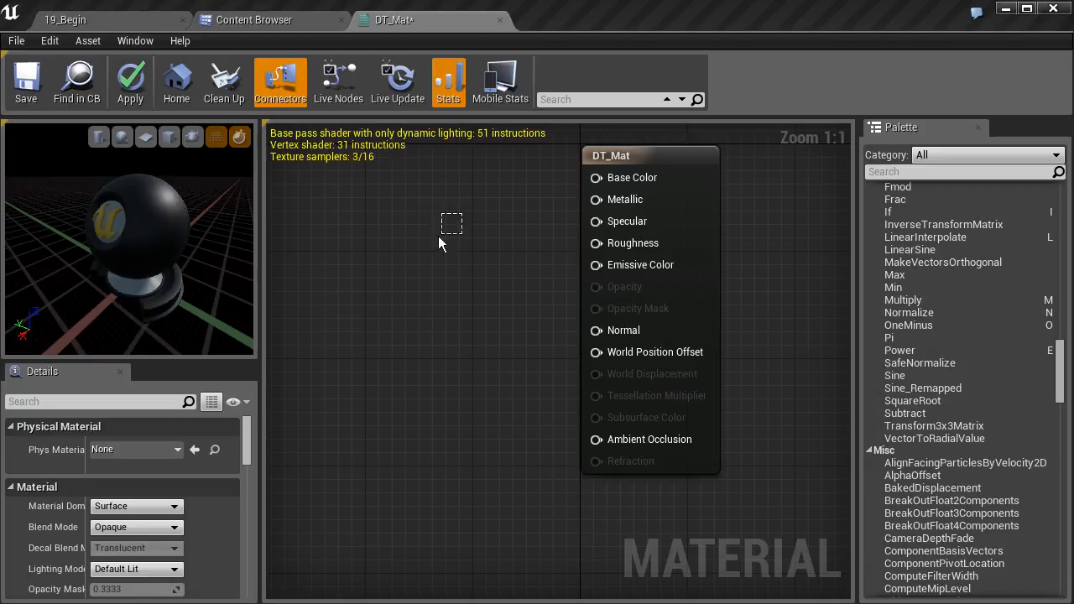
# - Pan and zoom around DT_Mat's graph to try its navigation, ending with the whole DT_Mat node in view at 1:1
pyautogui.moveTo(423, 260); pyautogui.dragTo(372, 338, button='right')
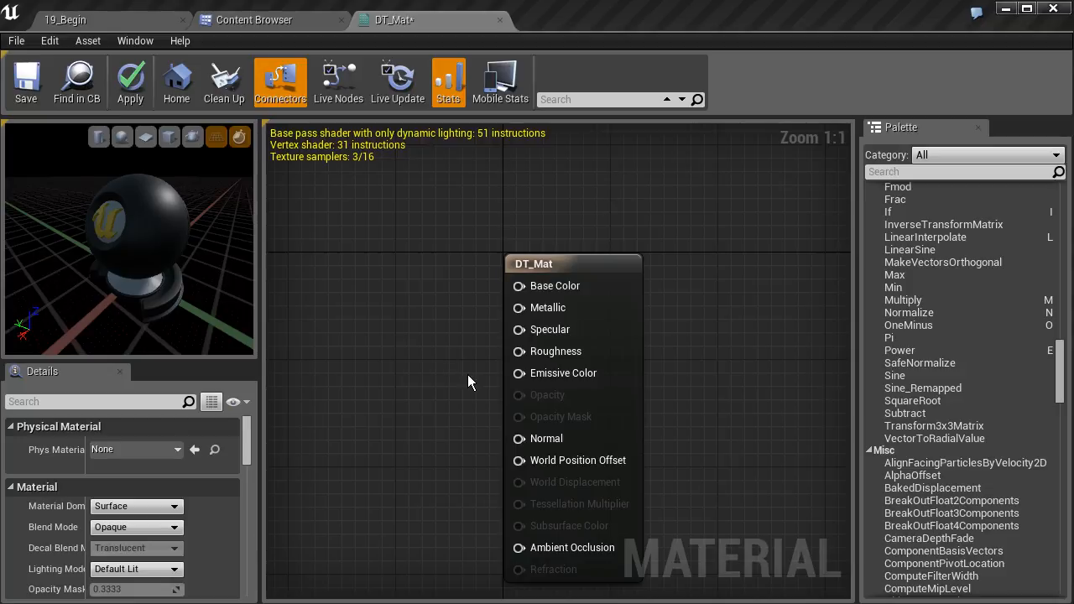
pyautogui.moveTo(455, 240); pyautogui.dragTo(522, 214, button='right')
pyautogui.scroll(-4, 513, 256)
pyautogui.scroll(-5, 518, 255)
pyautogui.scroll(9, 518, 255)
pyautogui.scroll(-5, 518, 255)
pyautogui.scroll(4, 518, 256)
pyautogui.moveTo(465, 220); pyautogui.dragTo(310, 375)
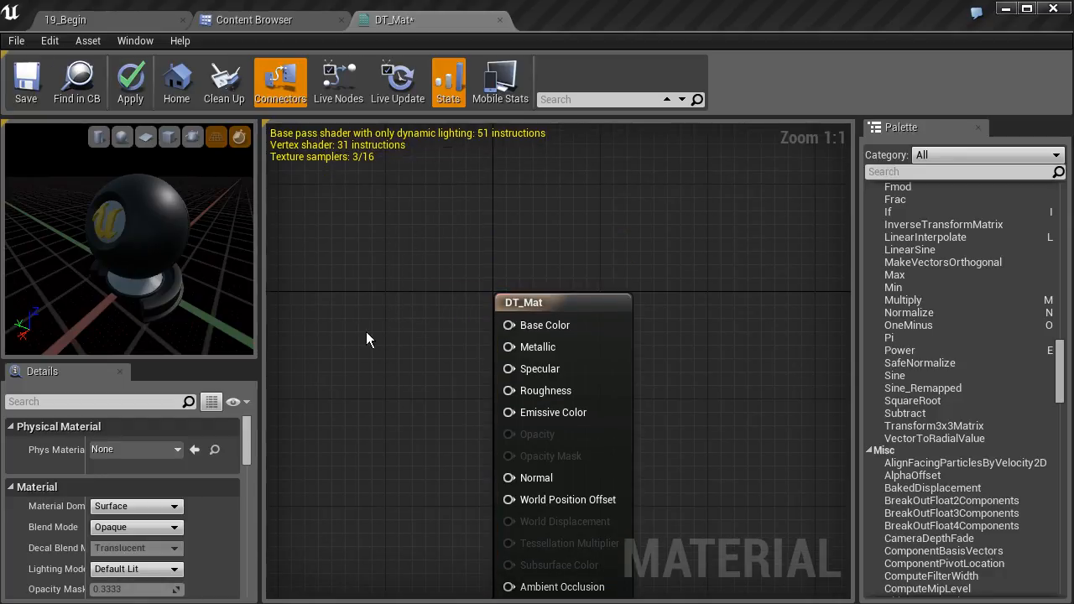
pyautogui.moveTo(366, 331); pyautogui.dragTo(422, 247, button='right')
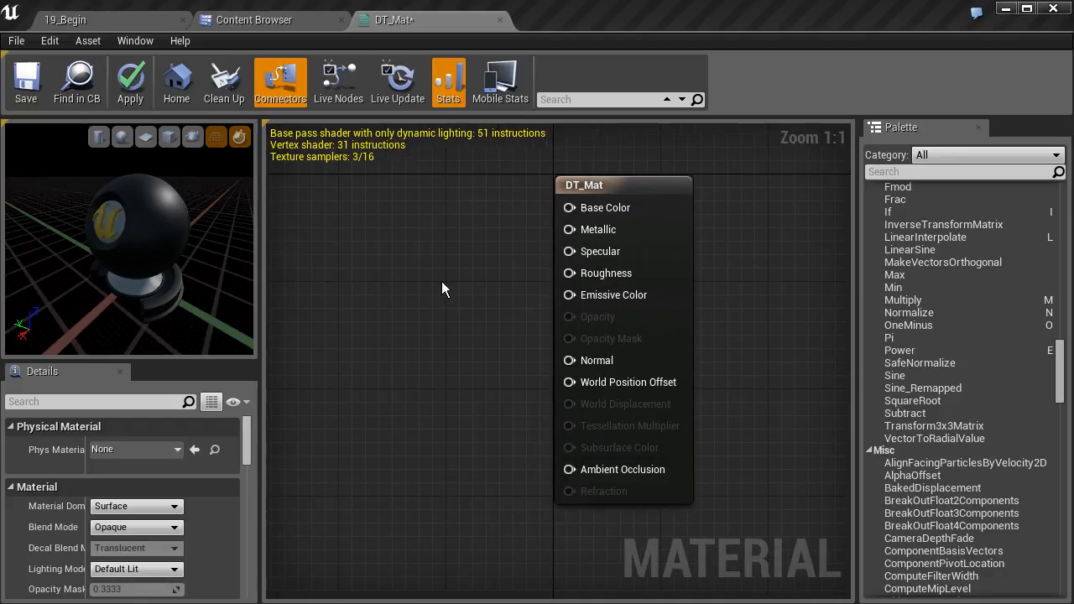
pyautogui.moveTo(472, 295)
pyautogui.mouseDown(button='right')
pyautogui.moveTo(479, 312)
pyautogui.moveTo(519, 317)
pyautogui.moveTo(481, 310)
pyautogui.mouseUp(button='right')
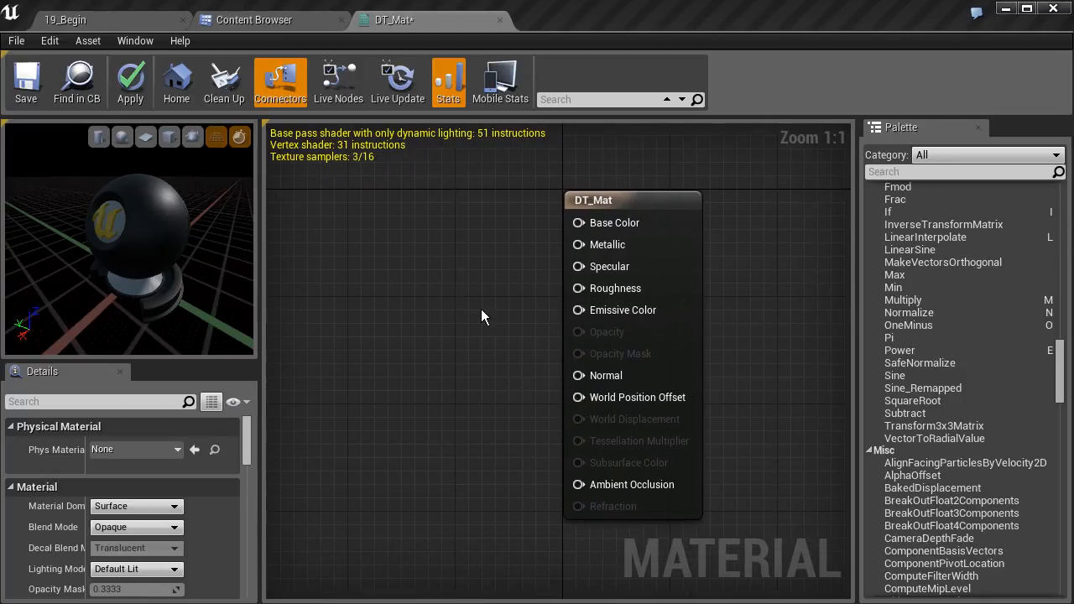